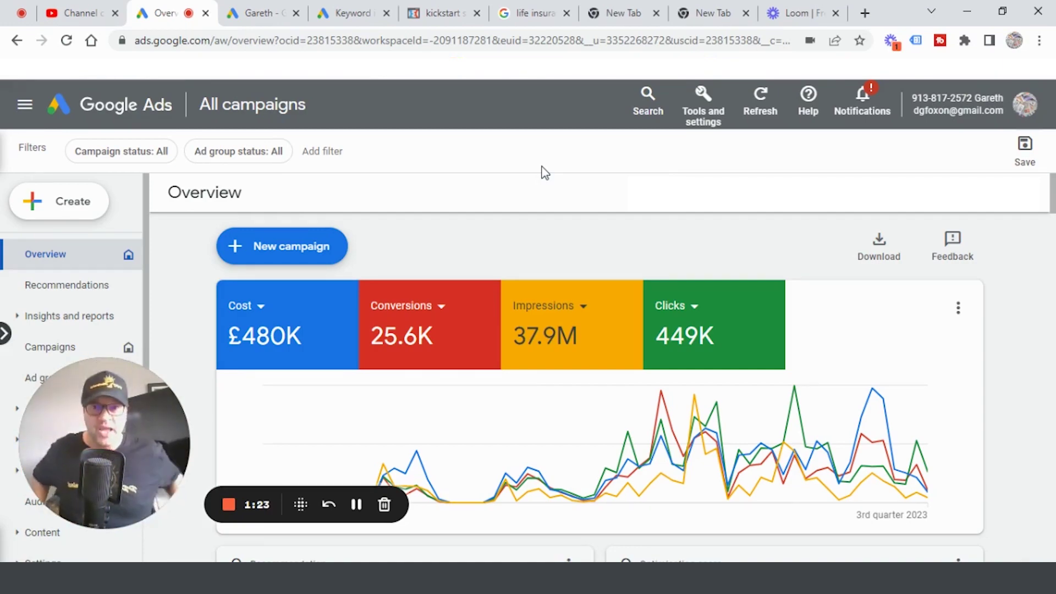
# Switch to the Keyword Planner results for life insurance and look at their targeted location settings
pyautogui.click(338, 16)
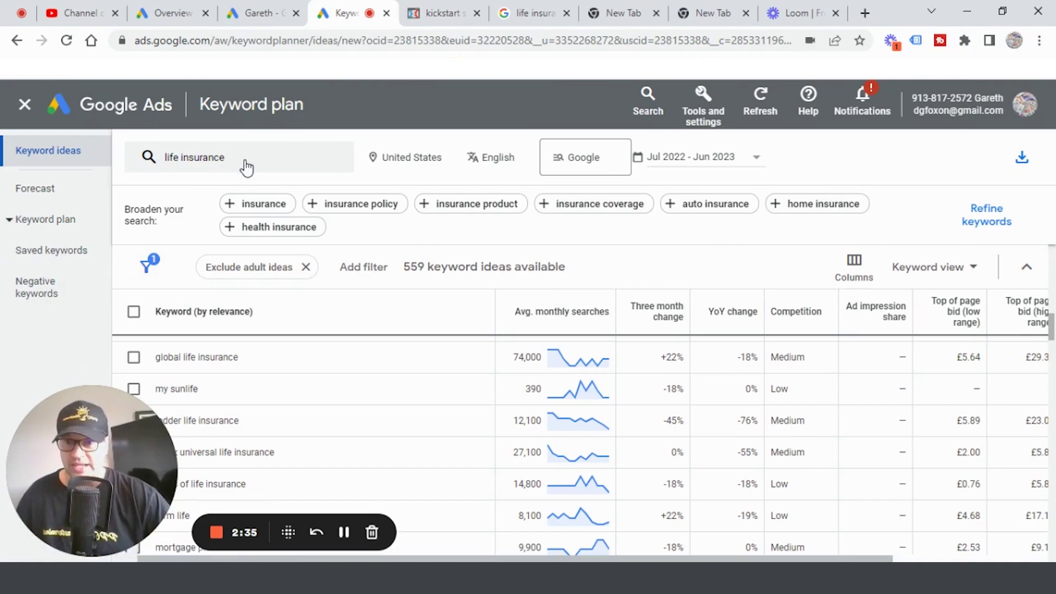
pyautogui.click(451, 159)
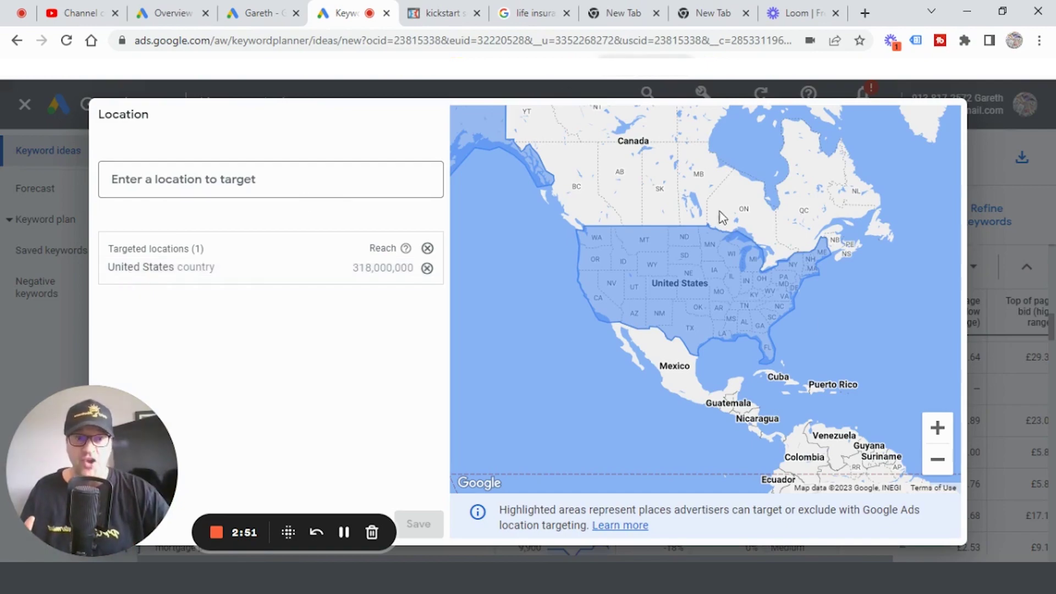
pyautogui.moveTo(140, 443); pyautogui.dragTo(223, 330)
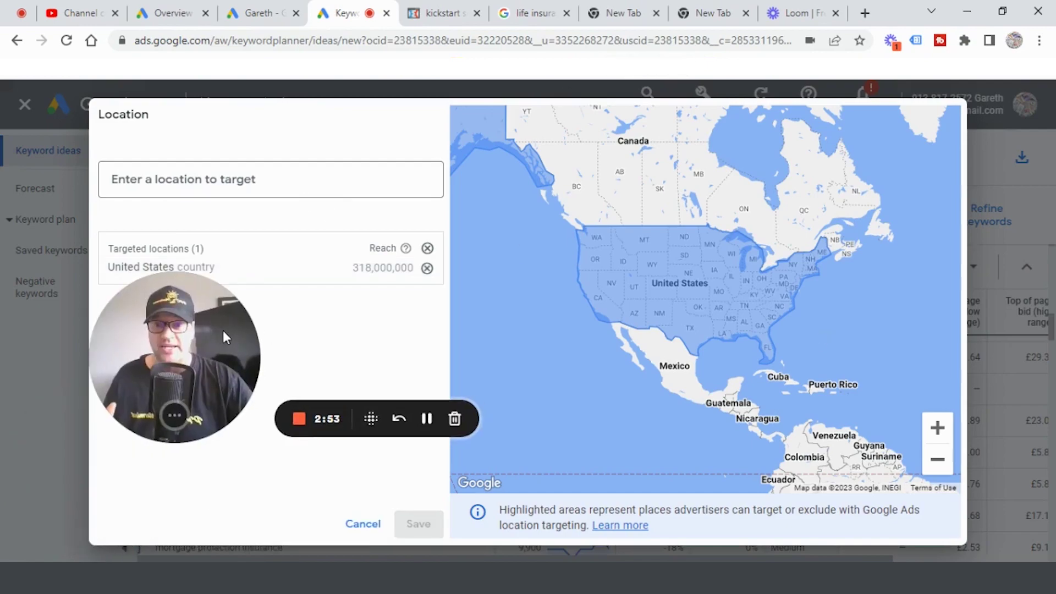
pyautogui.click(365, 525)
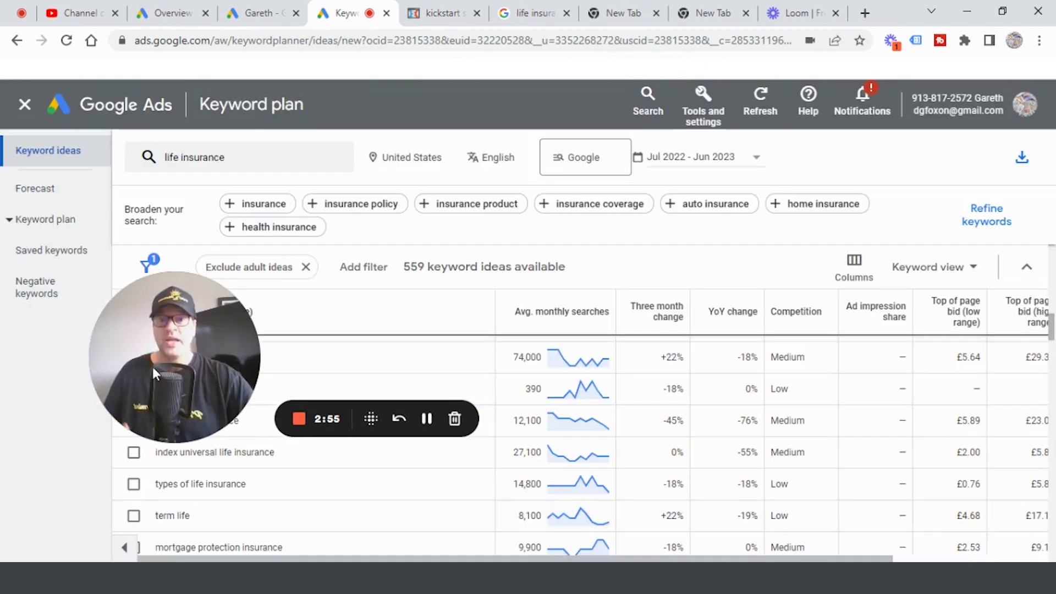
pyautogui.moveTo(124, 396); pyautogui.dragTo(815, 156)
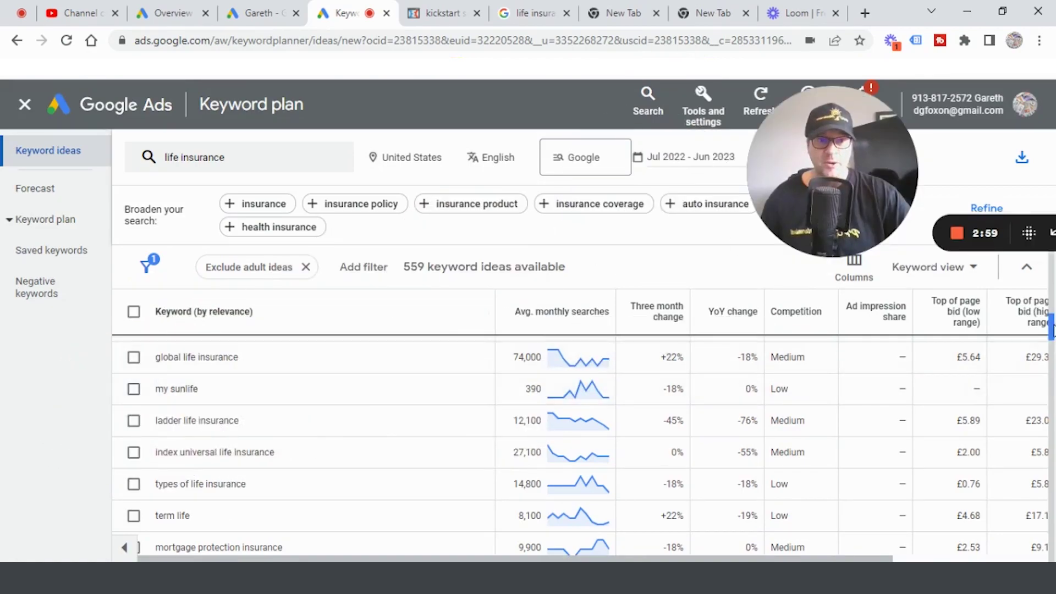
# Check the average monthly searches of the main keyword "life insurance" at the start of the results
pyautogui.scroll(-5, 1051, 303)
pyautogui.moveTo(1051, 302)
pyautogui.mouseDown()
pyautogui.moveTo(1049, 265)
pyautogui.moveTo(1051, 284)
pyautogui.mouseUp()
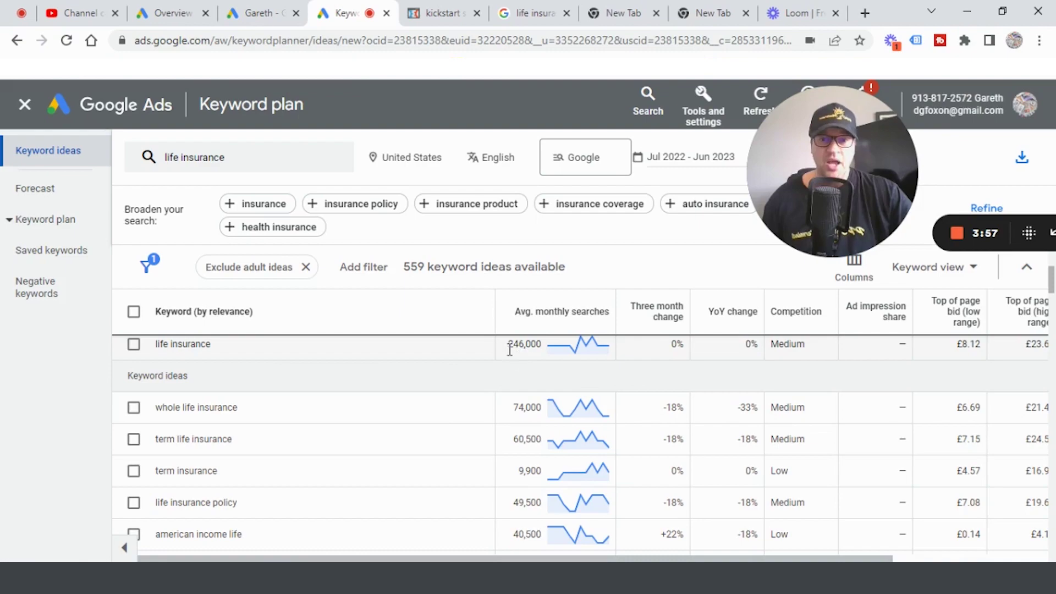
pyautogui.moveTo(508, 348); pyautogui.dragTo(534, 353)
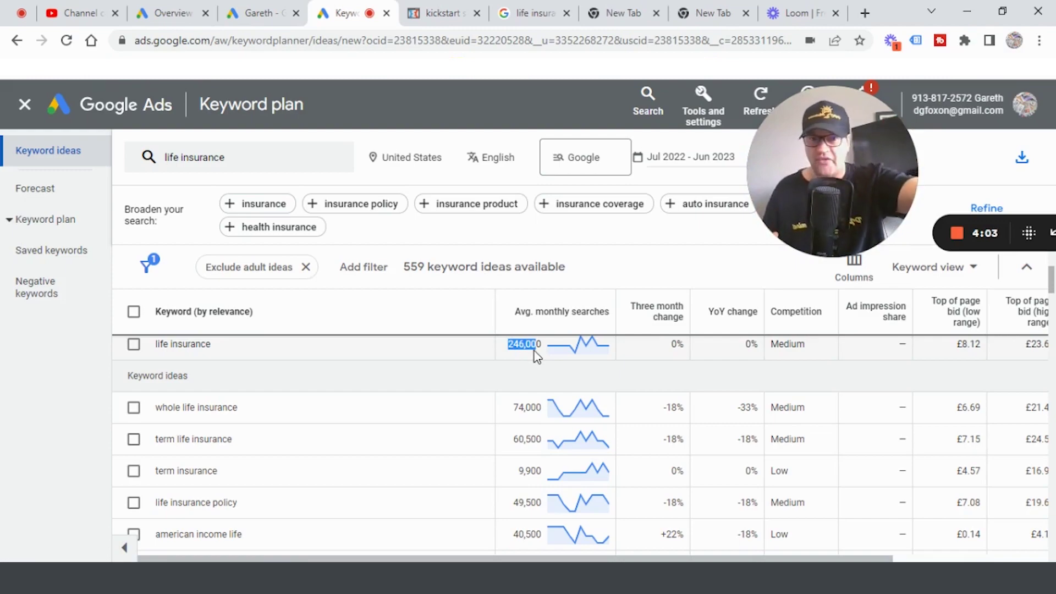
pyautogui.click(481, 371)
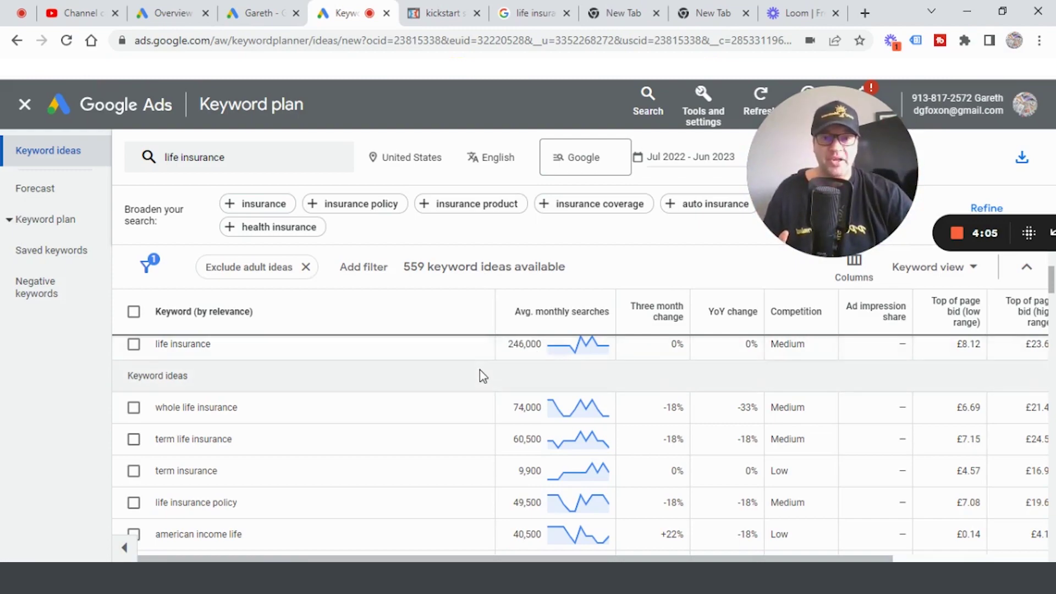
pyautogui.moveTo(1054, 352); pyautogui.dragTo(1052, 283)
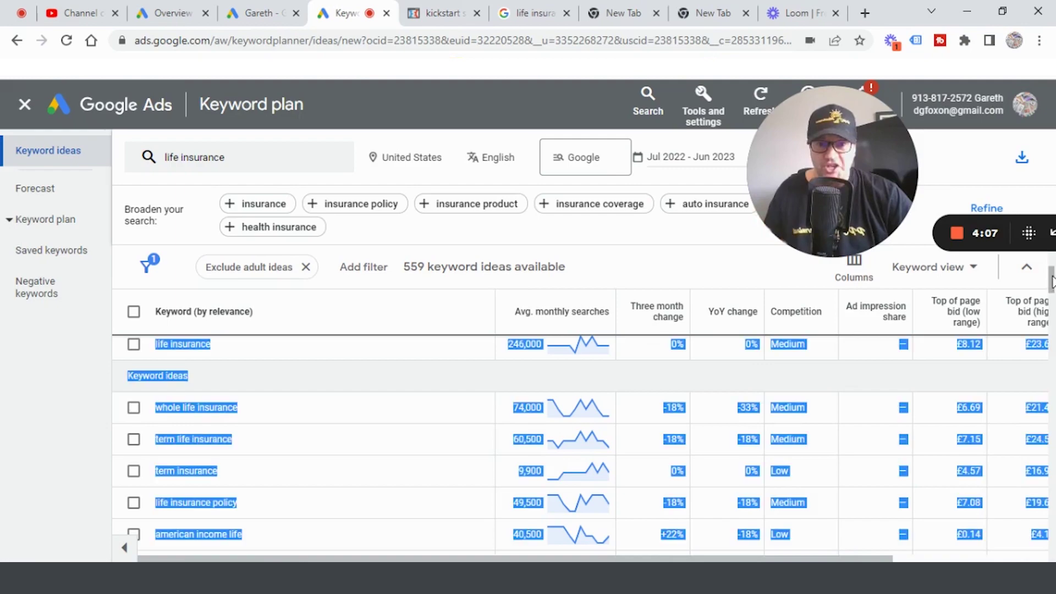
pyautogui.click(25, 416)
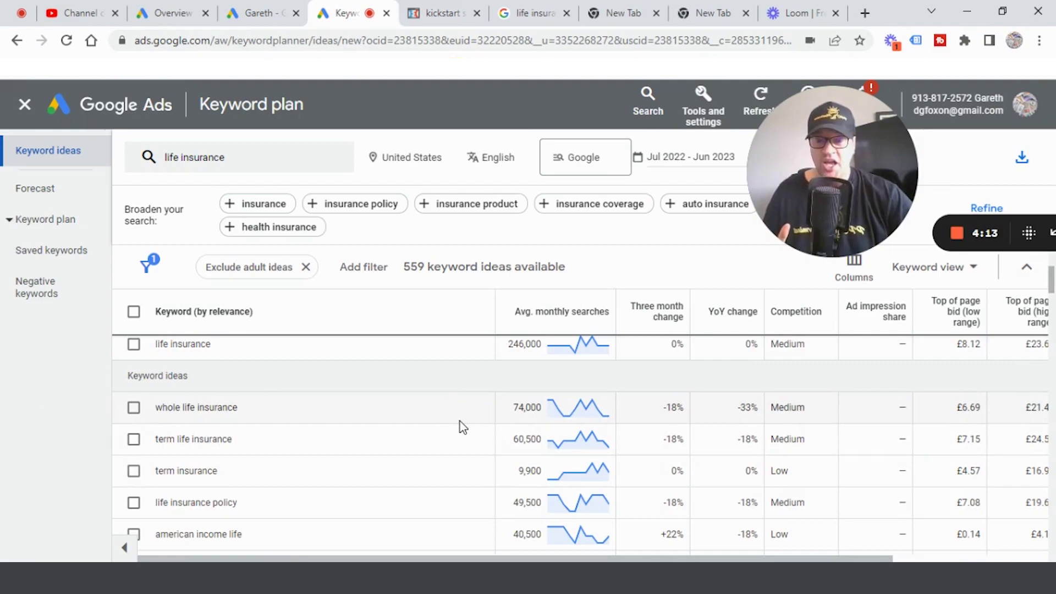
# Examine the life insurance keyword ideas down to "trustage life insurance" for more specific search terms and their monthly search volumes
pyautogui.scroll(-2, 459, 421)
pyautogui.scroll(-2, 464, 430)
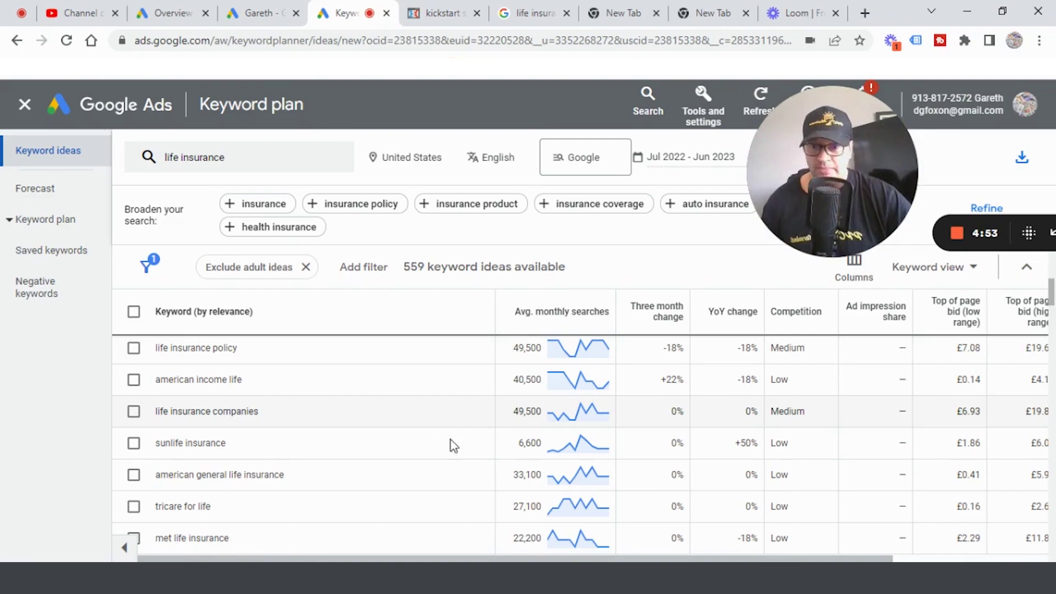
pyautogui.scroll(-1, 431, 431)
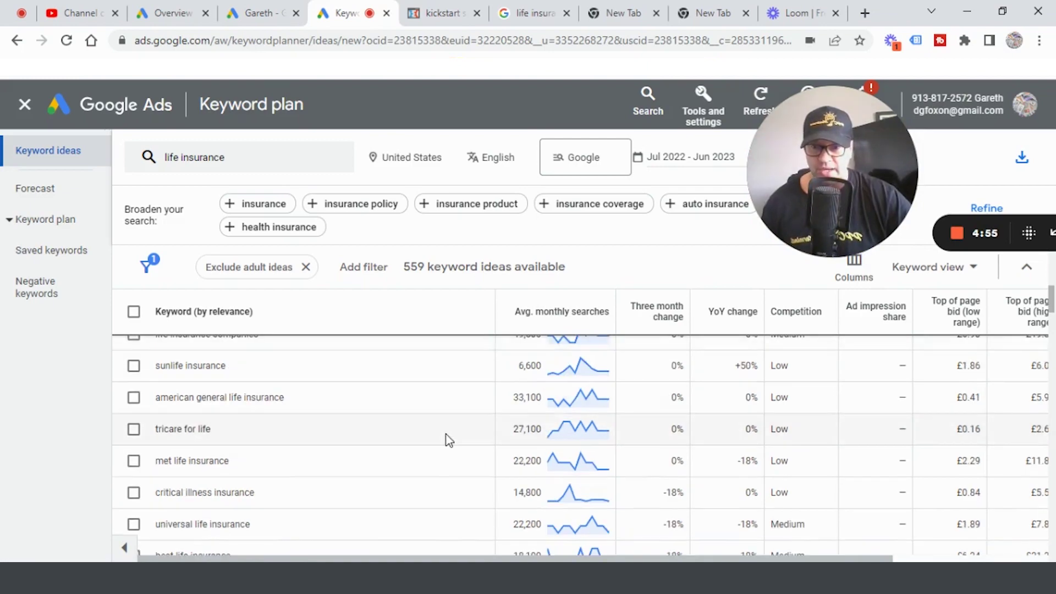
pyautogui.scroll(-1, 446, 439)
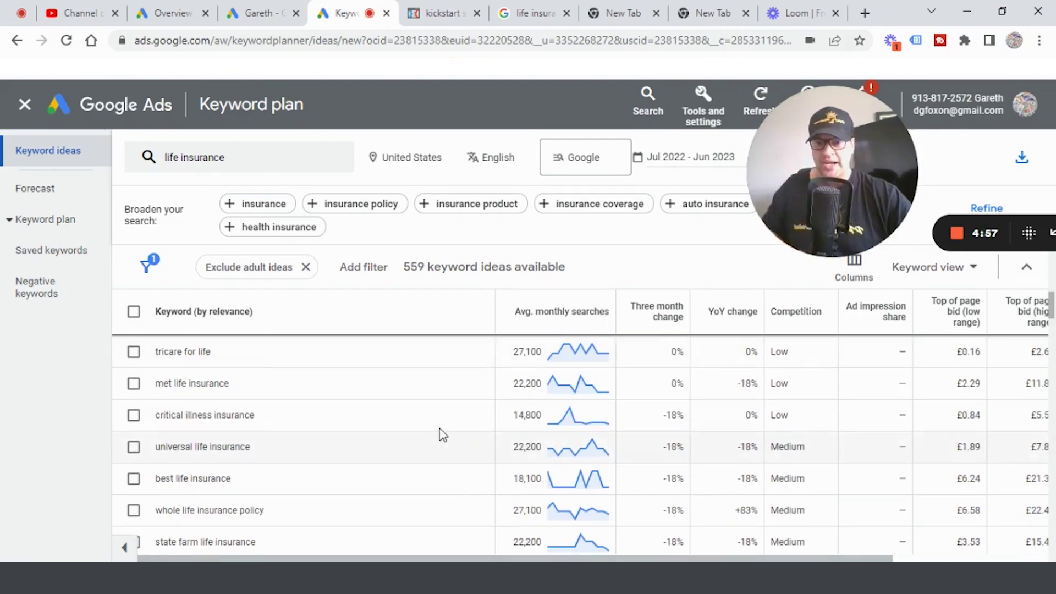
pyautogui.scroll(-1, 440, 433)
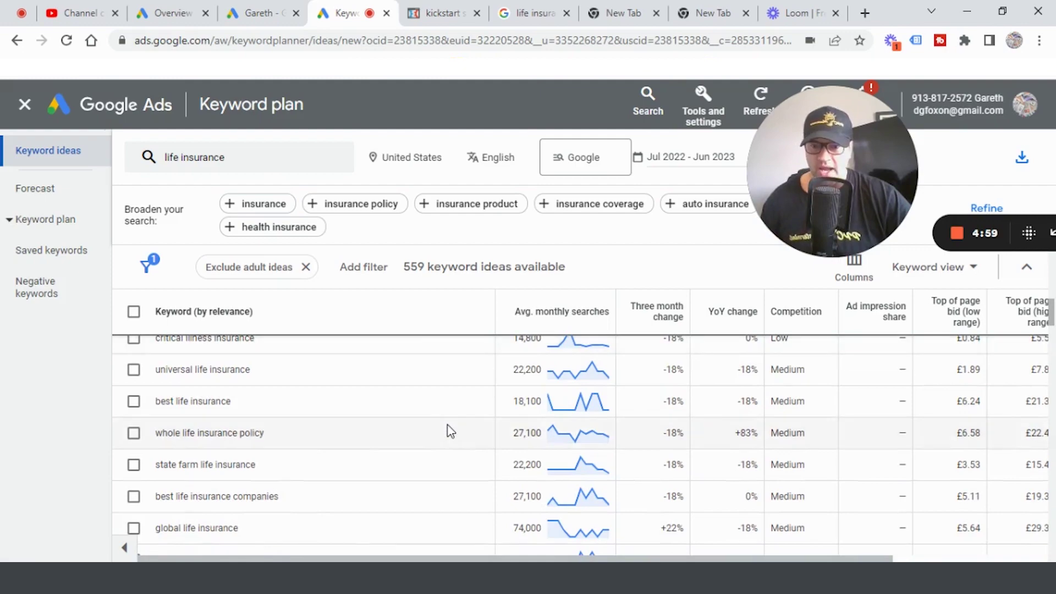
pyautogui.scroll(-1, 449, 432)
pyautogui.scroll(2, 450, 431)
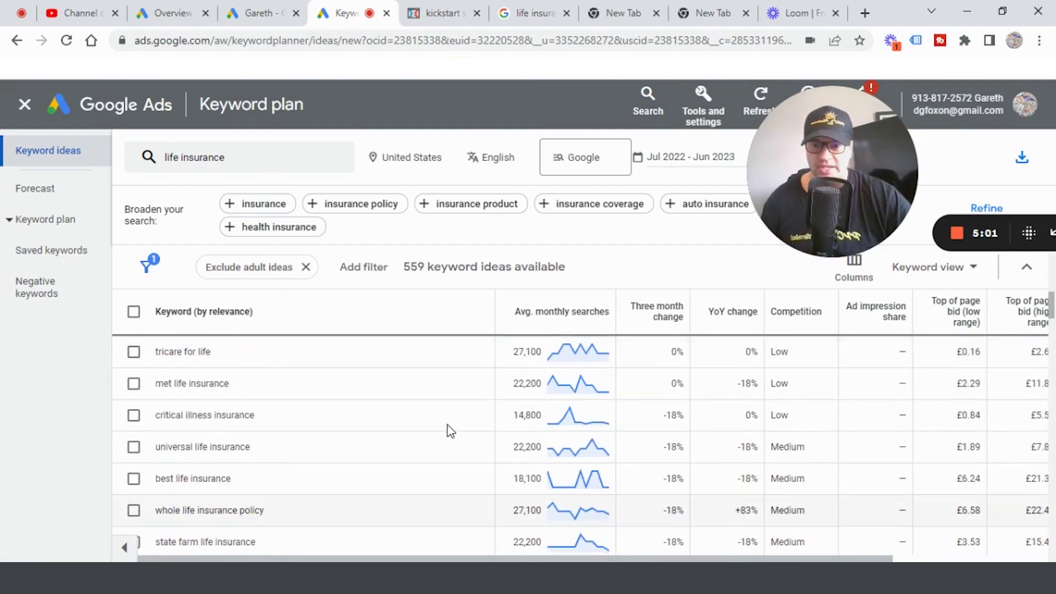
pyautogui.scroll(-1, 450, 431)
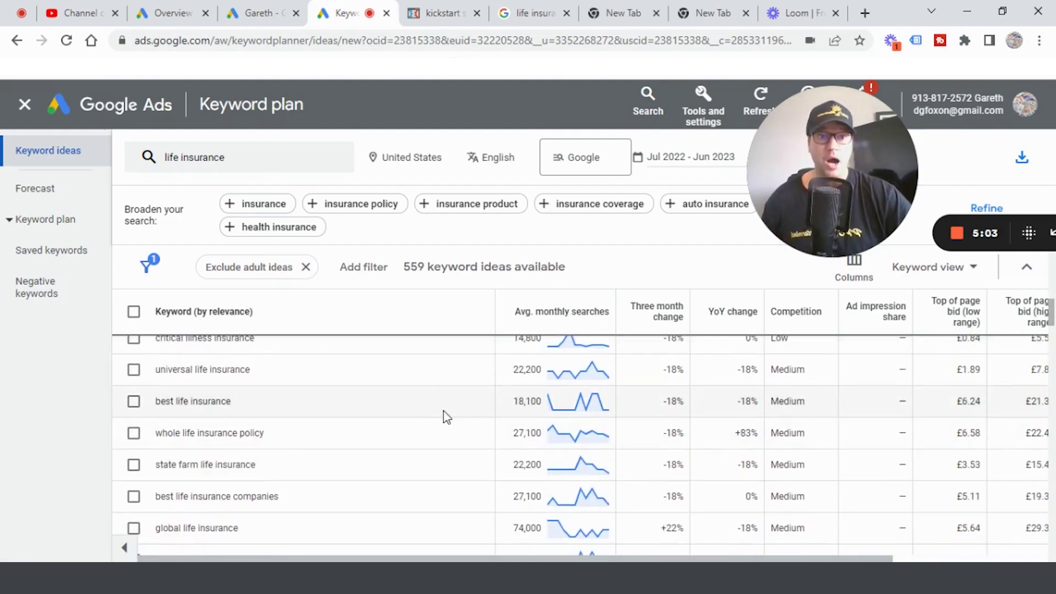
pyautogui.scroll(-1, 444, 418)
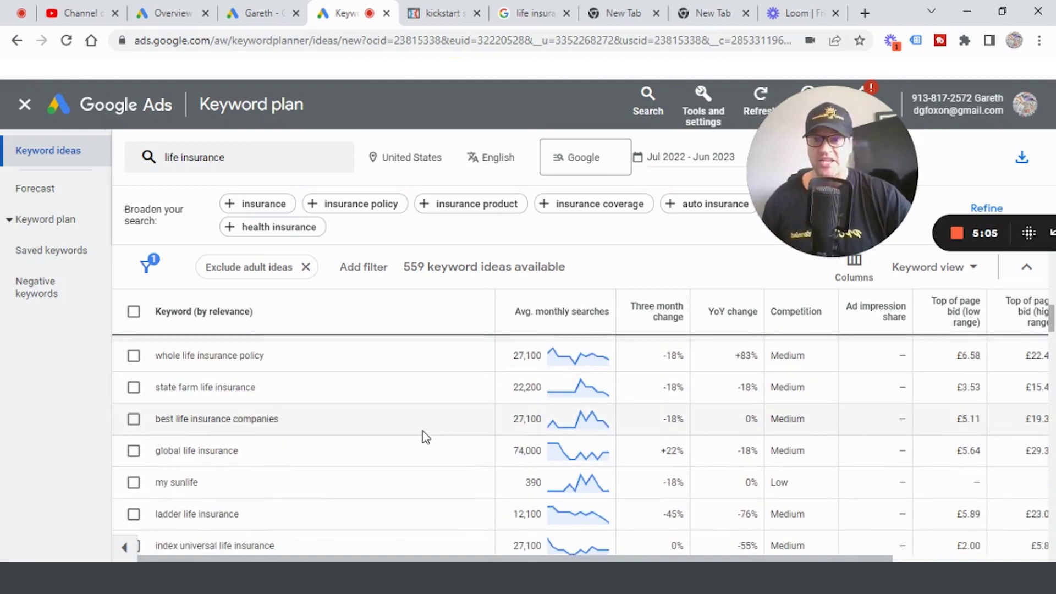
pyautogui.scroll(-2, 424, 435)
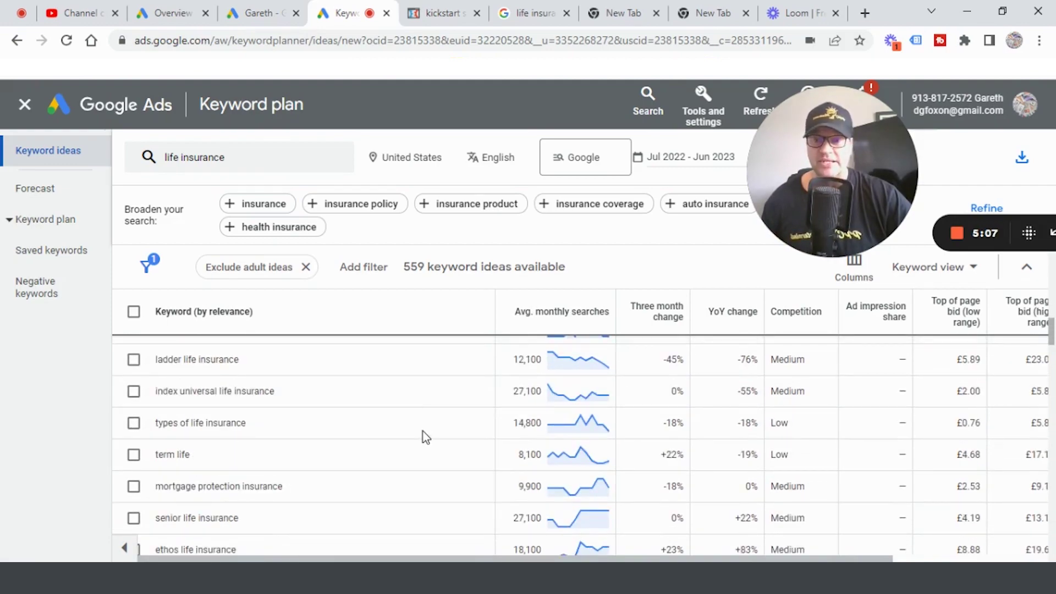
pyautogui.scroll(-1, 423, 435)
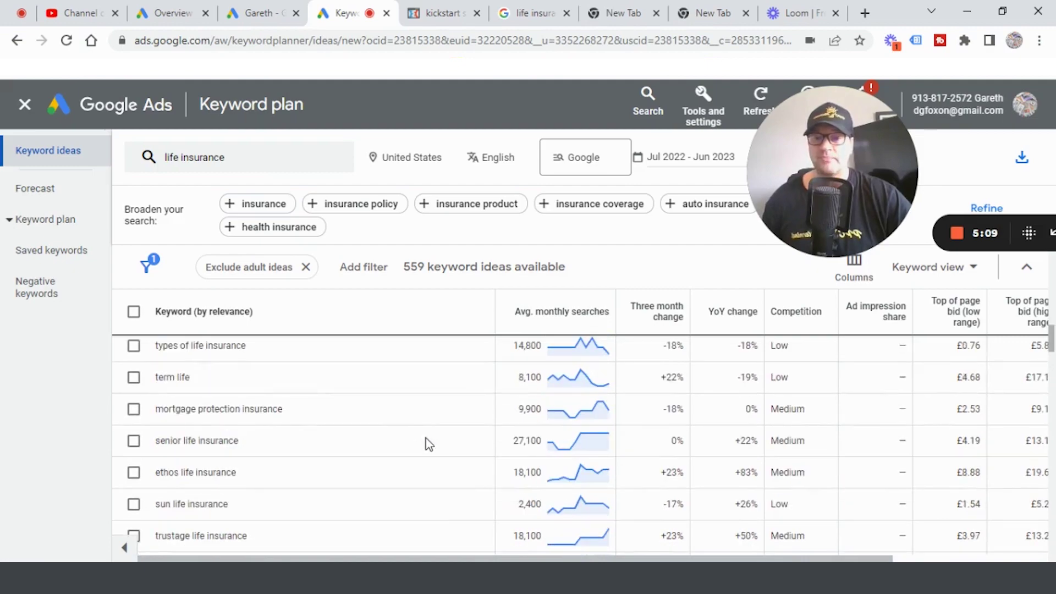
pyautogui.scroll(2, 438, 449)
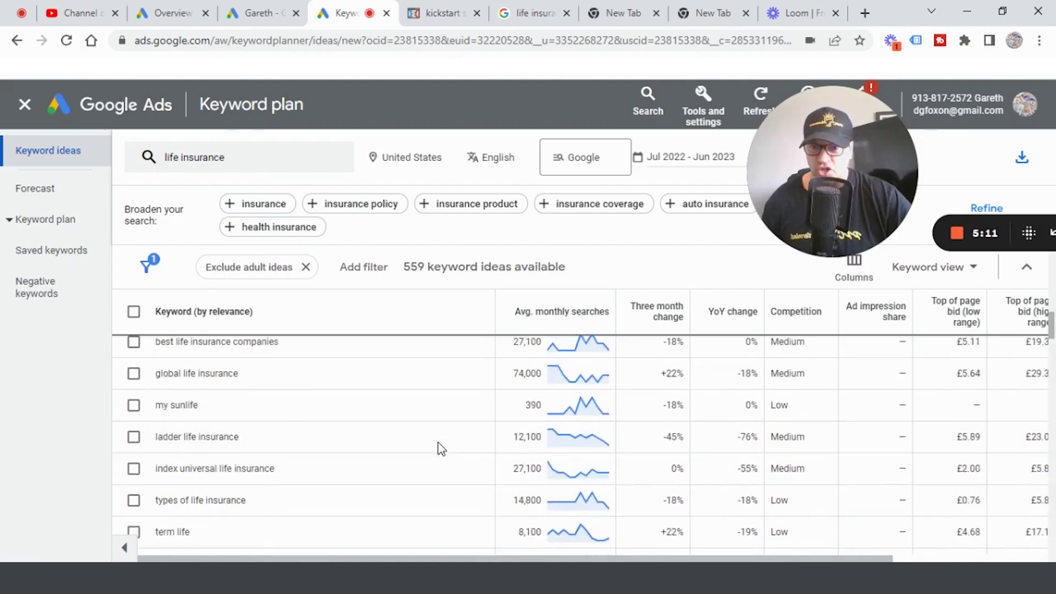
pyautogui.scroll(3, 438, 449)
pyautogui.scroll(1, 438, 449)
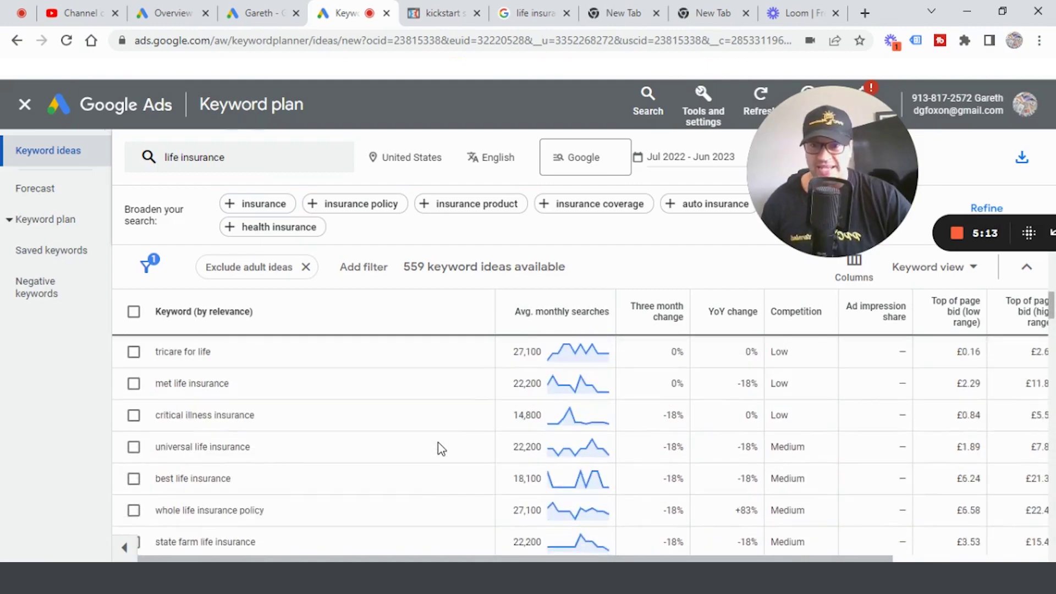
pyautogui.scroll(2, 440, 449)
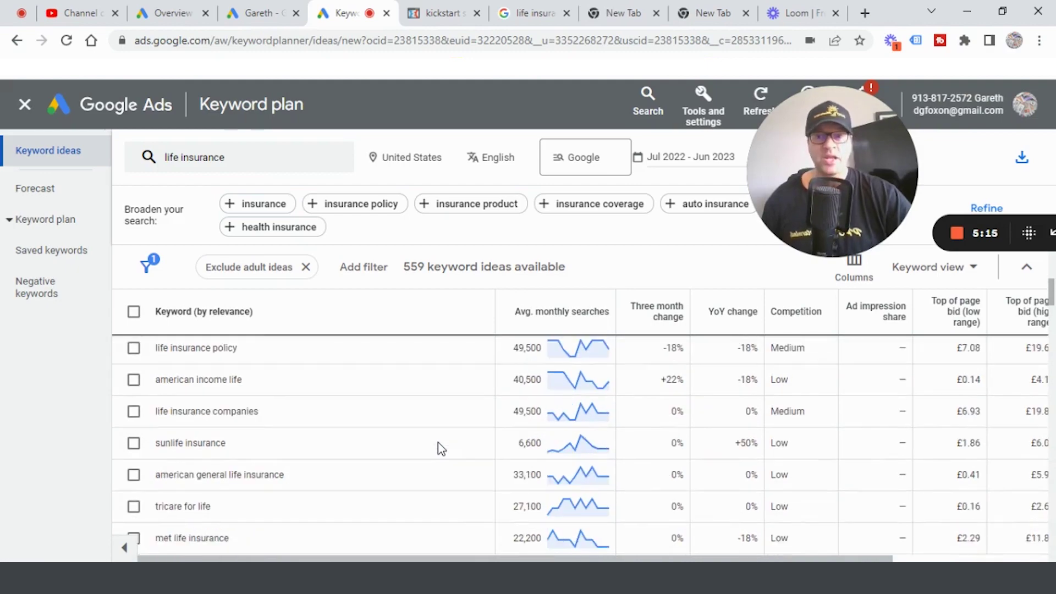
pyautogui.scroll(3, 438, 449)
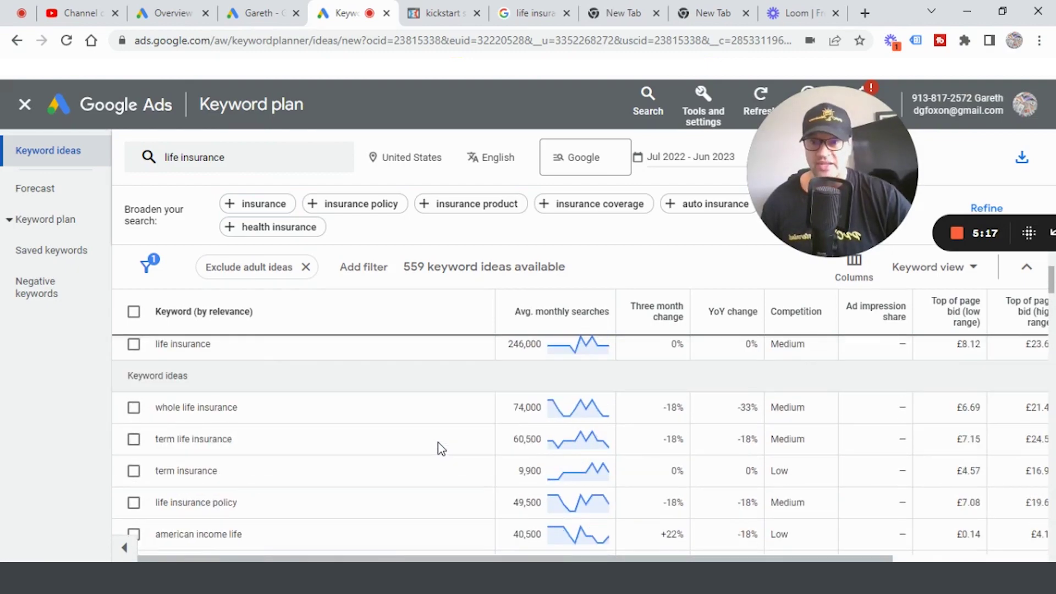
# Find the keyword idea "senior life insurance" and check its average monthly searches and YoY change
pyautogui.scroll(-2, 441, 449)
pyautogui.scroll(-1, 441, 450)
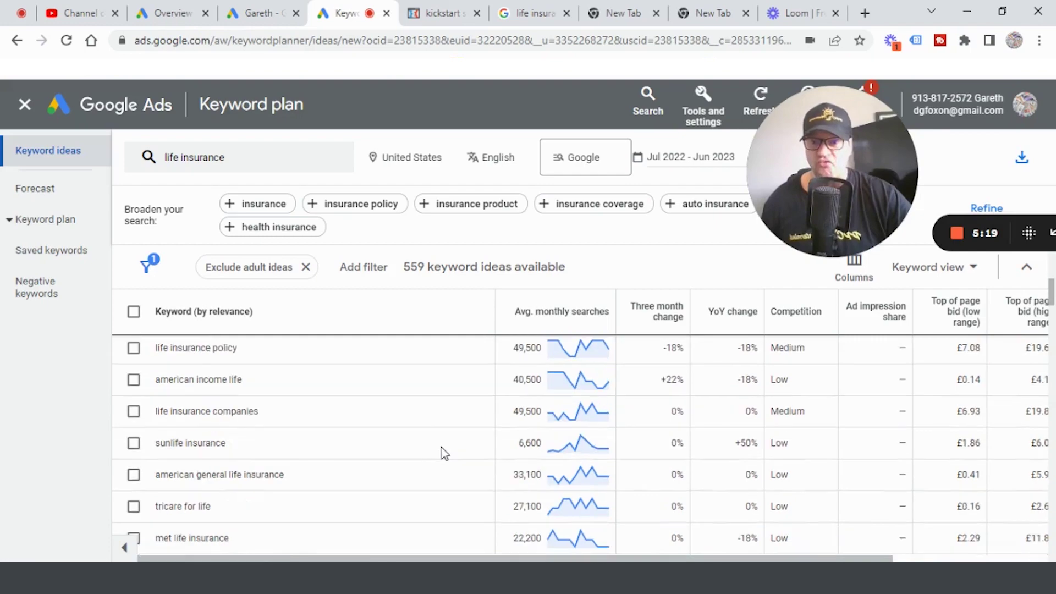
pyautogui.scroll(-1, 444, 452)
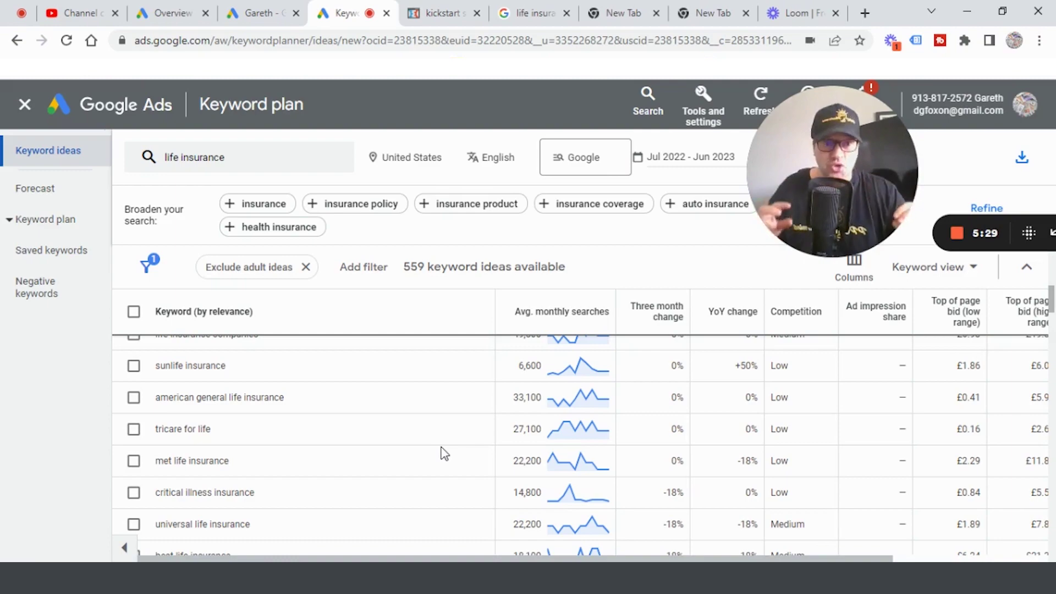
pyautogui.scroll(-1, 443, 440)
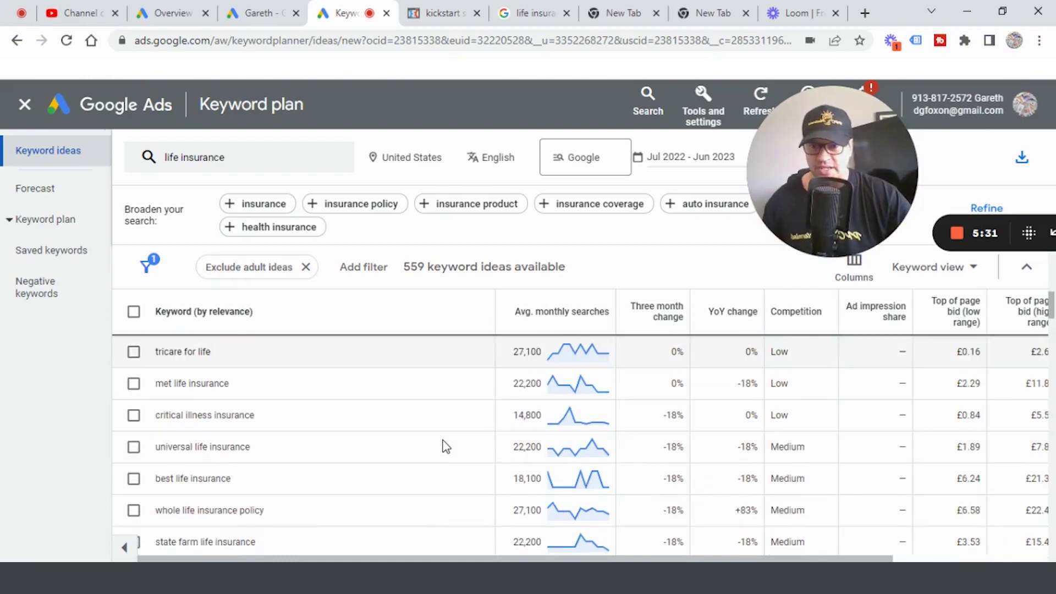
pyautogui.scroll(-1, 445, 447)
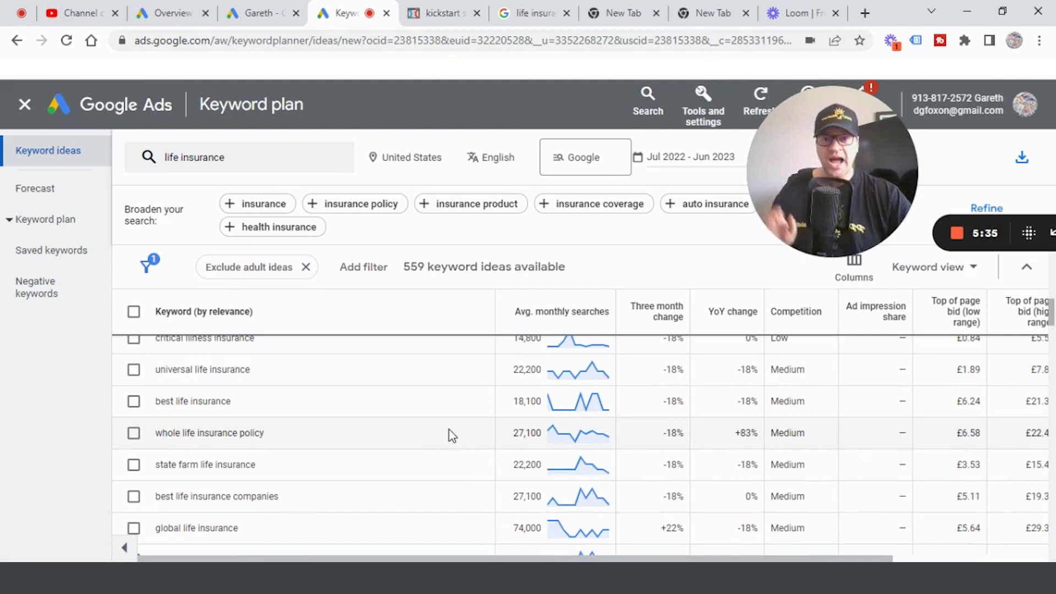
pyautogui.scroll(-1, 447, 421)
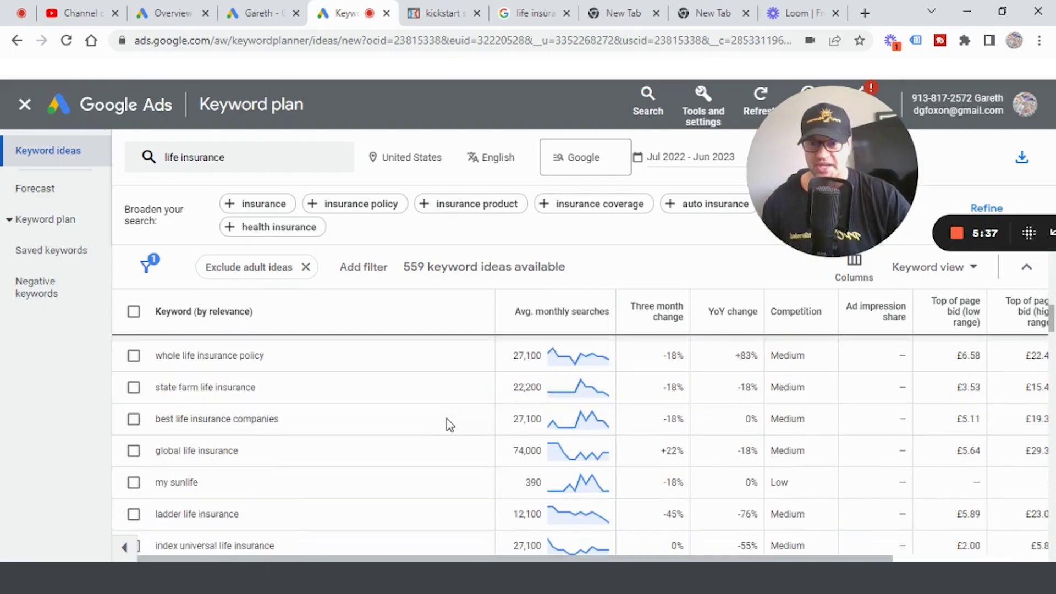
pyautogui.scroll(-1, 448, 429)
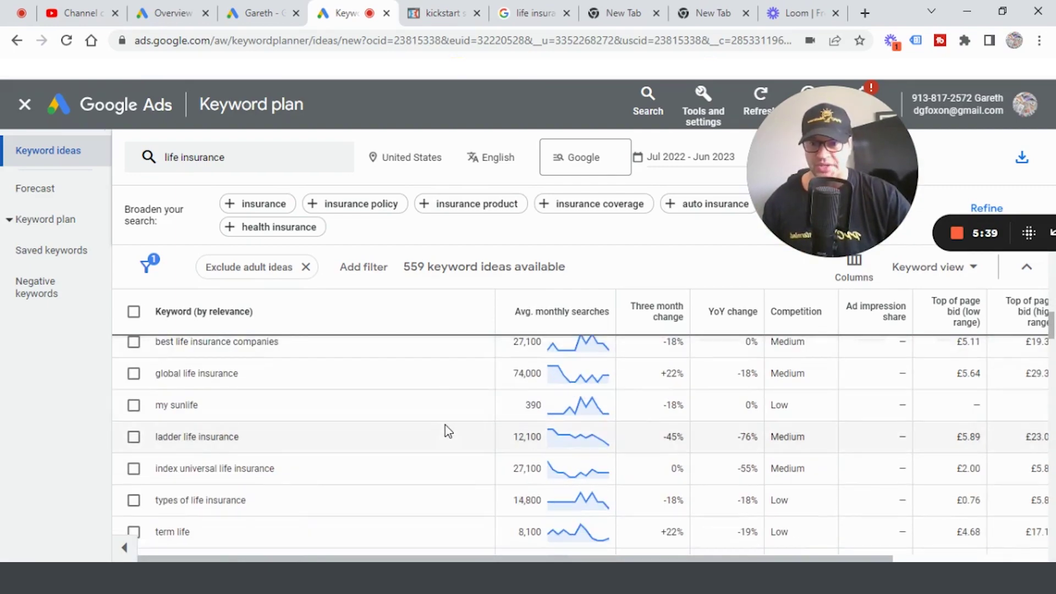
pyautogui.scroll(-1, 432, 430)
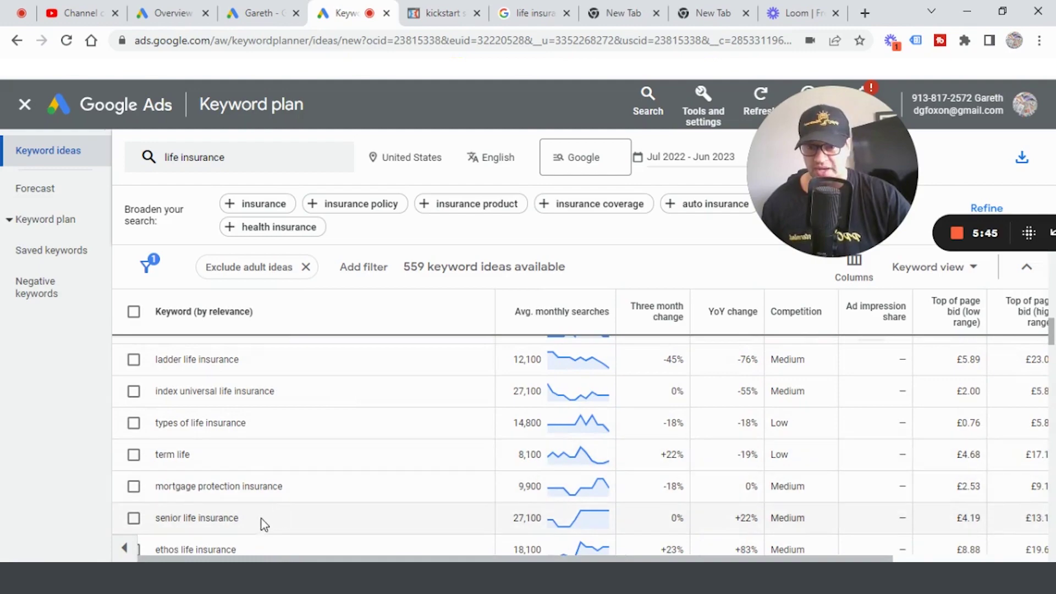
pyautogui.moveTo(501, 529); pyautogui.dragTo(536, 529)
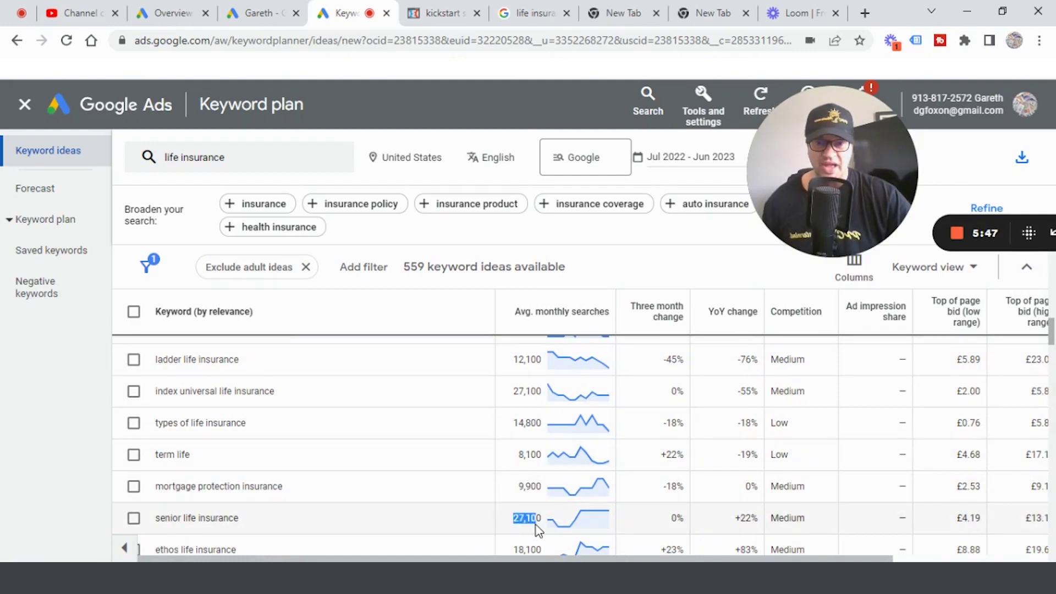
pyautogui.click(739, 523)
pyautogui.moveTo(735, 521); pyautogui.dragTo(759, 521)
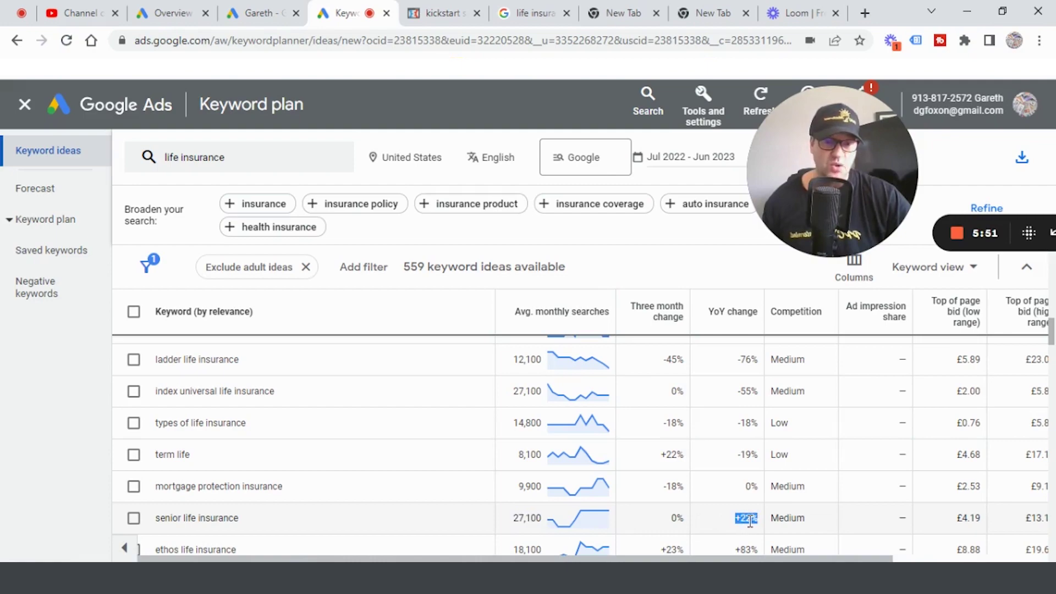
pyautogui.click(580, 523)
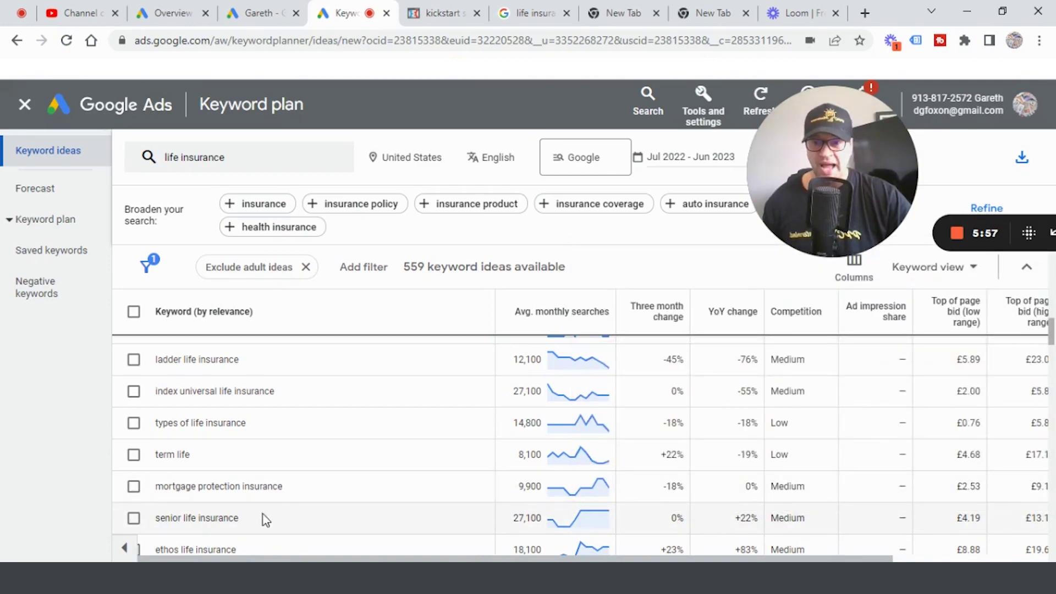
# Copy the keyword text "senior life insurance" from the keyword ideas list
pyautogui.moveTo(239, 519); pyautogui.dragTo(158, 520)
pyautogui.hotkey('ctrl', 'c')
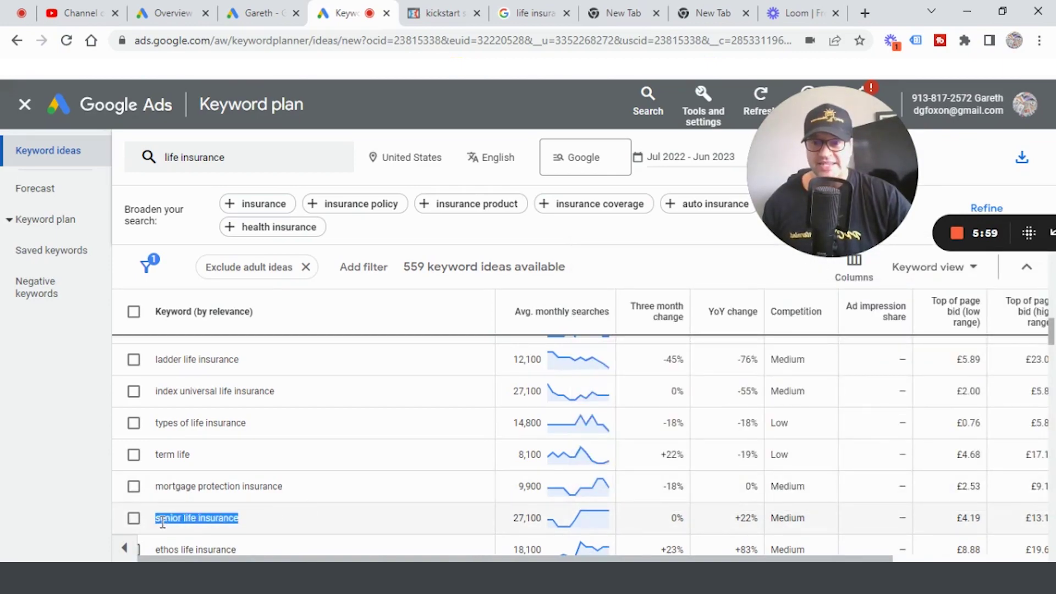
pyautogui.rightClick(161, 520)
pyautogui.click(190, 408)
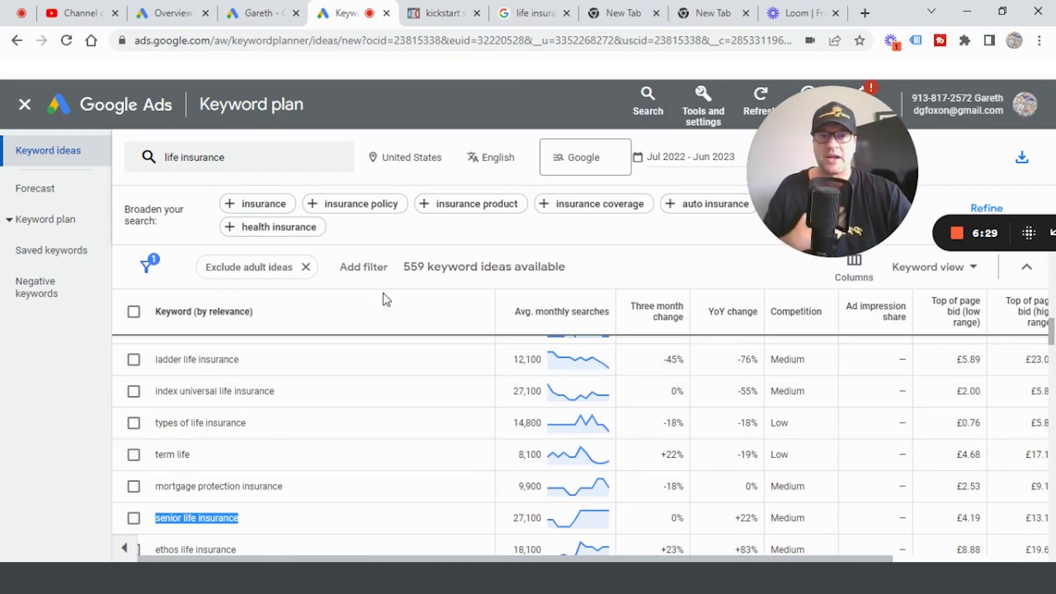
# Go back to the new search ad for LIFE INSURANCE TEST and set the first display path part to "senior life" using the copied keyword
pyautogui.click(269, 18)
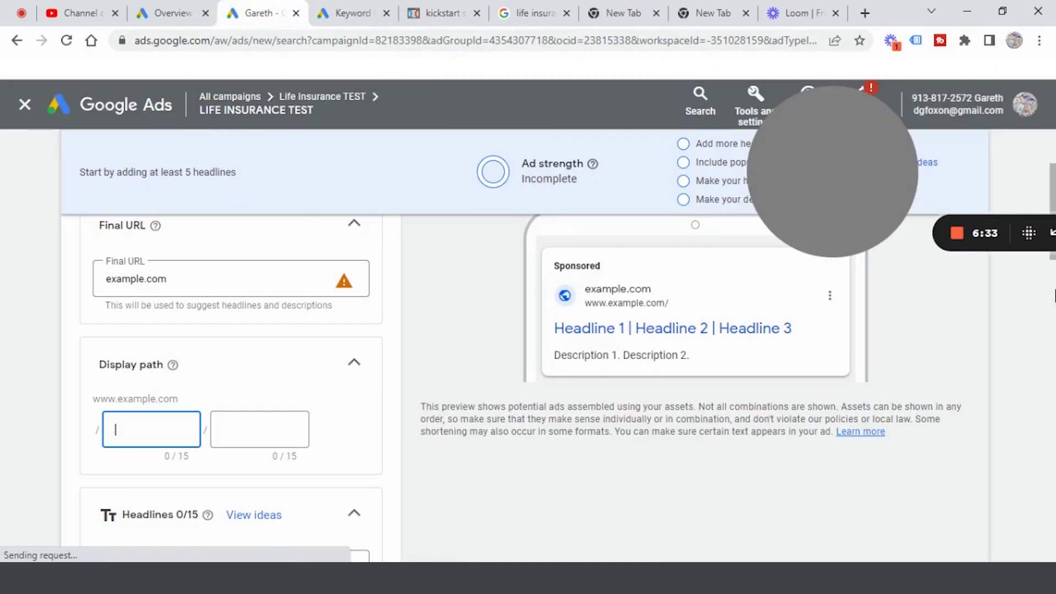
pyautogui.moveTo(851, 198); pyautogui.dragTo(619, 541)
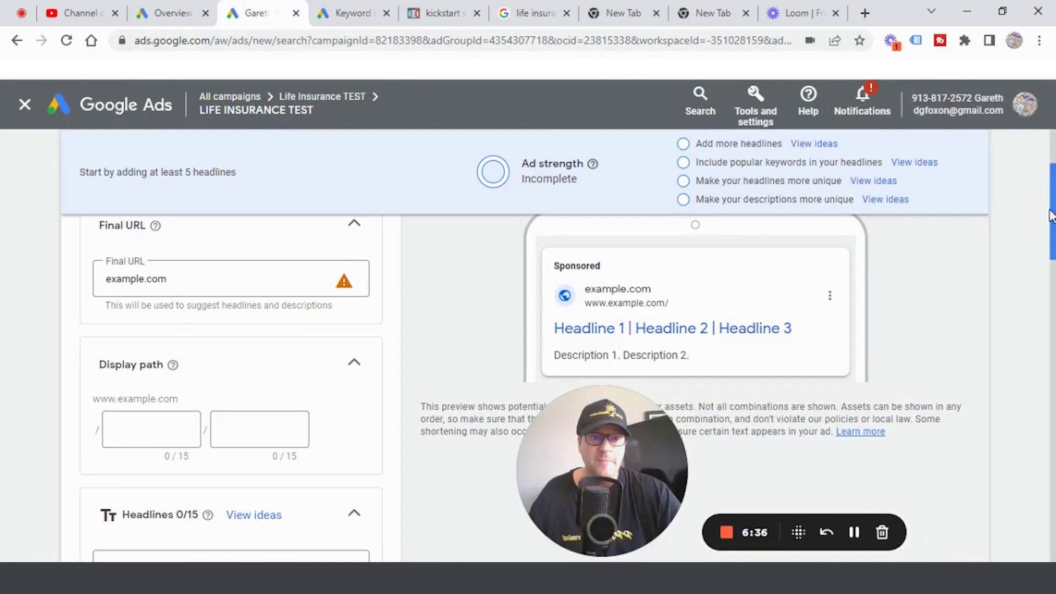
pyautogui.moveTo(1049, 209)
pyautogui.mouseDown()
pyautogui.moveTo(1050, 179)
pyautogui.moveTo(1053, 211)
pyautogui.mouseUp()
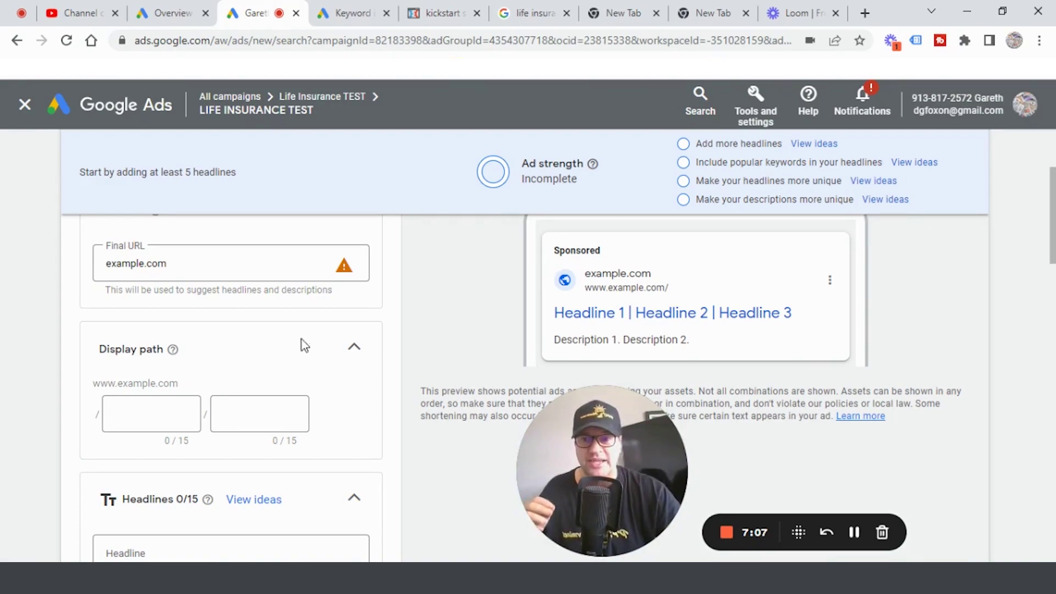
pyautogui.click(150, 418)
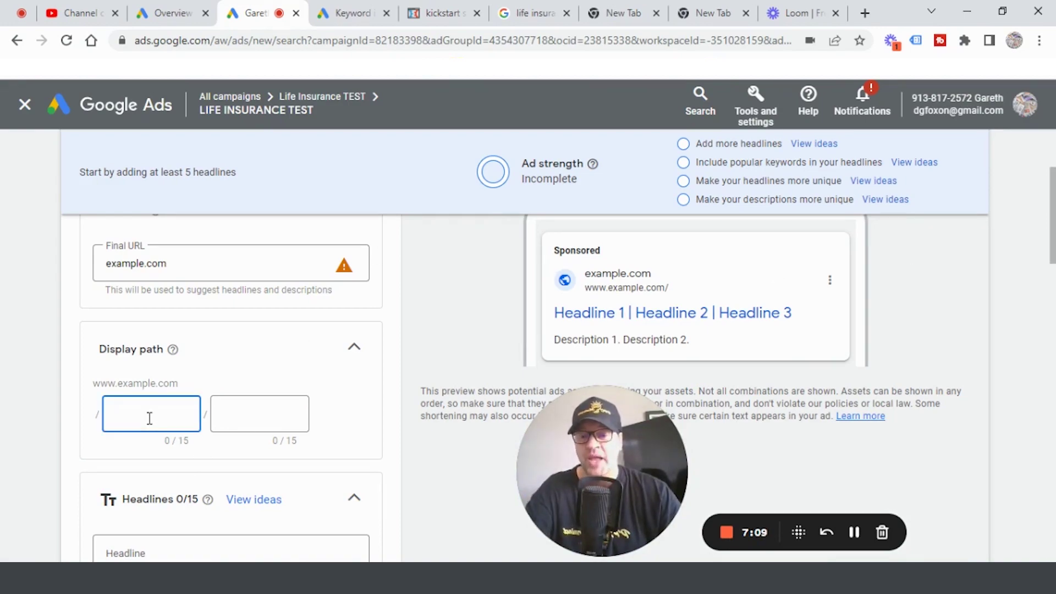
pyautogui.hotkey('ctrl', 'v')
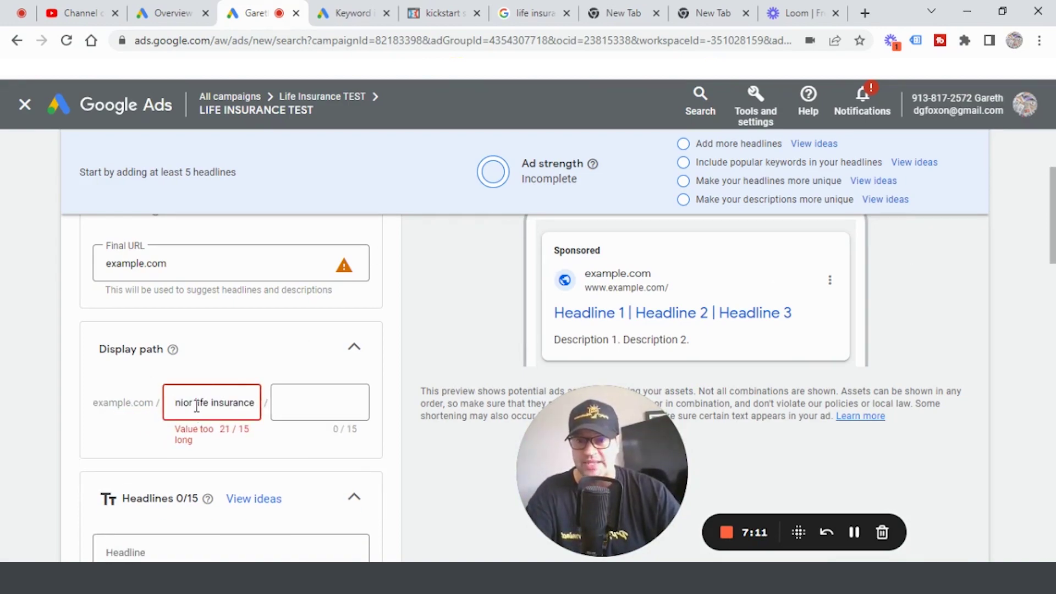
pyautogui.moveTo(210, 402); pyautogui.dragTo(267, 402)
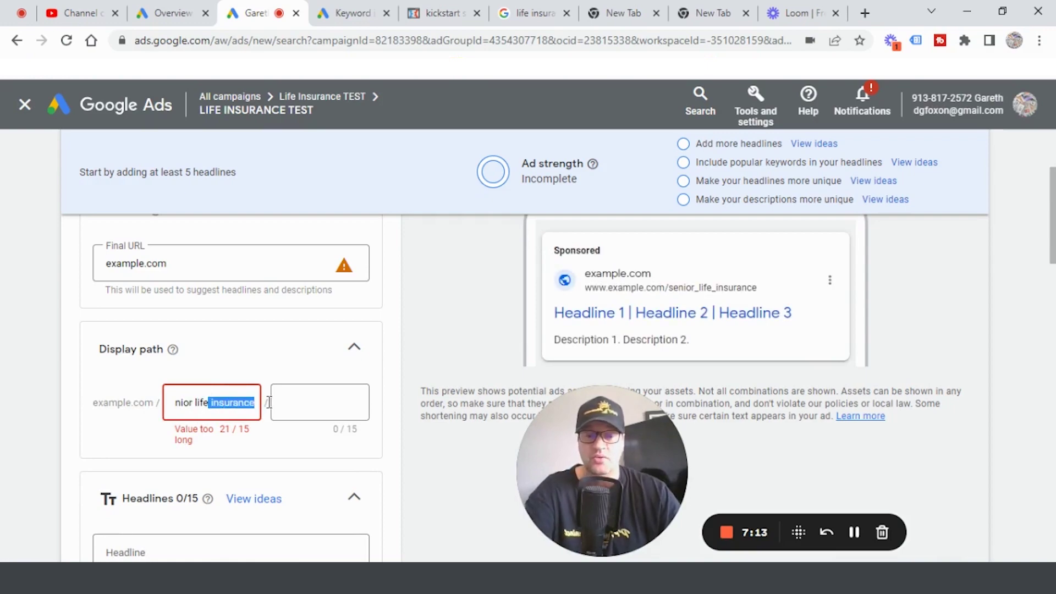
pyautogui.press('BackSpace')
# Fill the second part of the ad's display path with "insurance" using the copied keyword
pyautogui.click(305, 403)
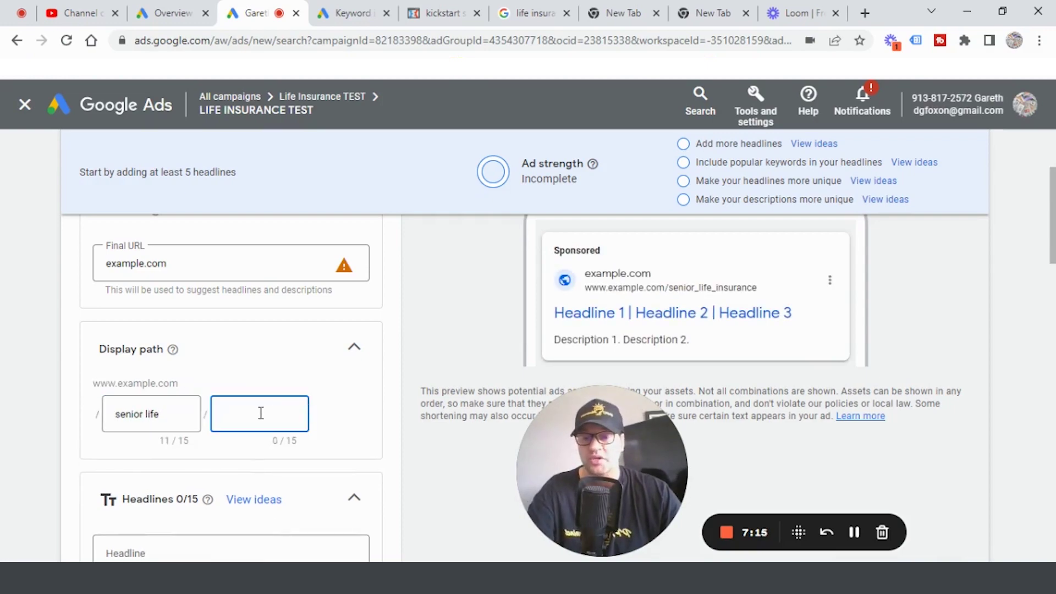
pyautogui.hotkey('ctrl', 'v')
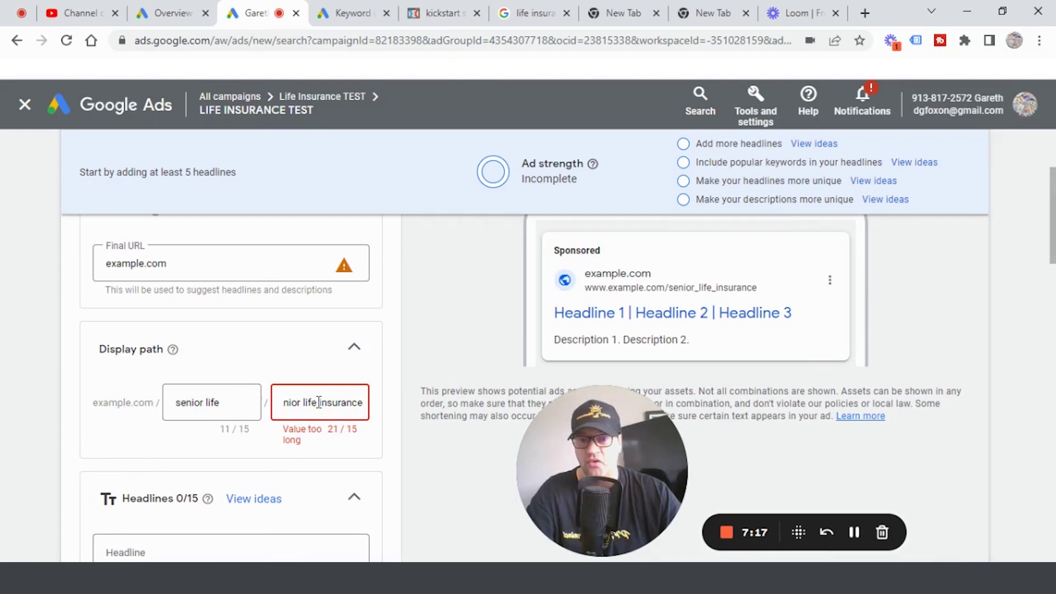
pyautogui.moveTo(320, 403); pyautogui.dragTo(276, 402)
pyautogui.press('BackSpace')
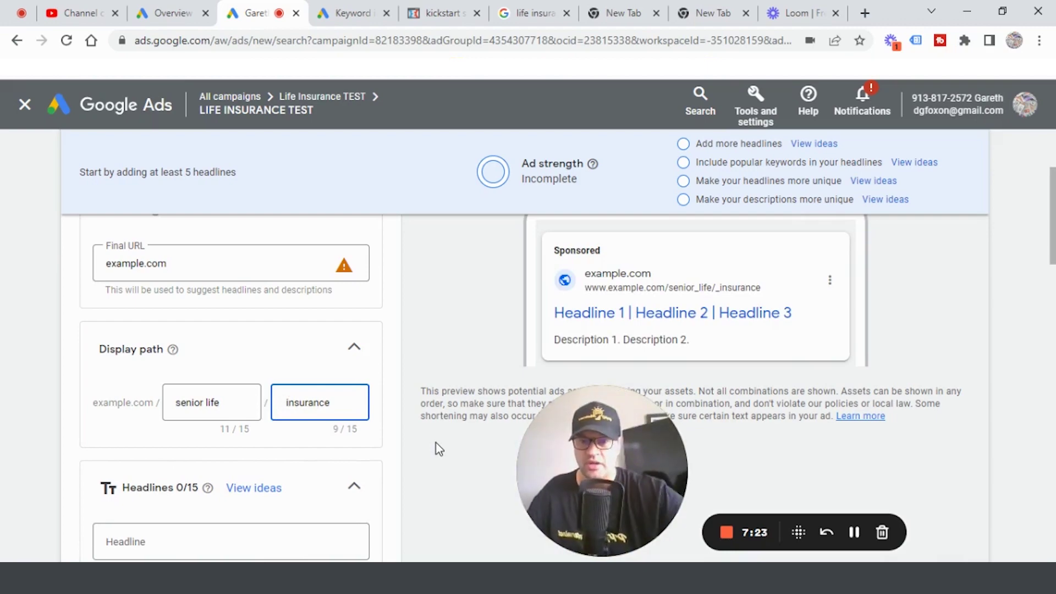
# Paste the copied keyword "senior life insurance" as the ad's first headline
pyautogui.moveTo(1052, 211); pyautogui.dragTo(1052, 259)
pyautogui.click(348, 332)
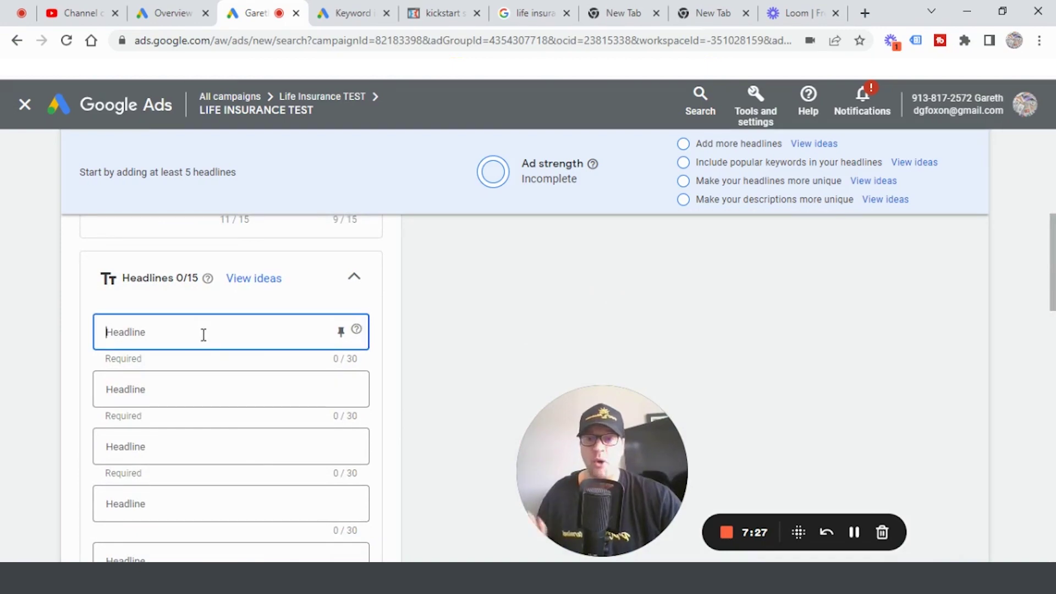
pyautogui.rightClick(203, 332)
pyautogui.click(265, 231)
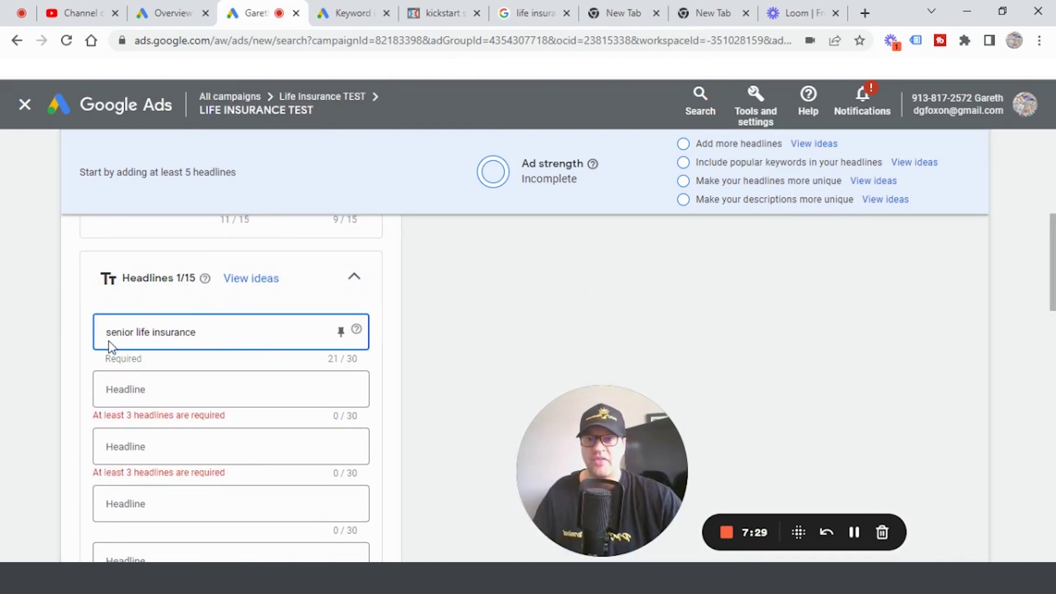
# Build the second headline from the copied keyword so that it reads "Are you a senior?"
pyautogui.click(118, 390)
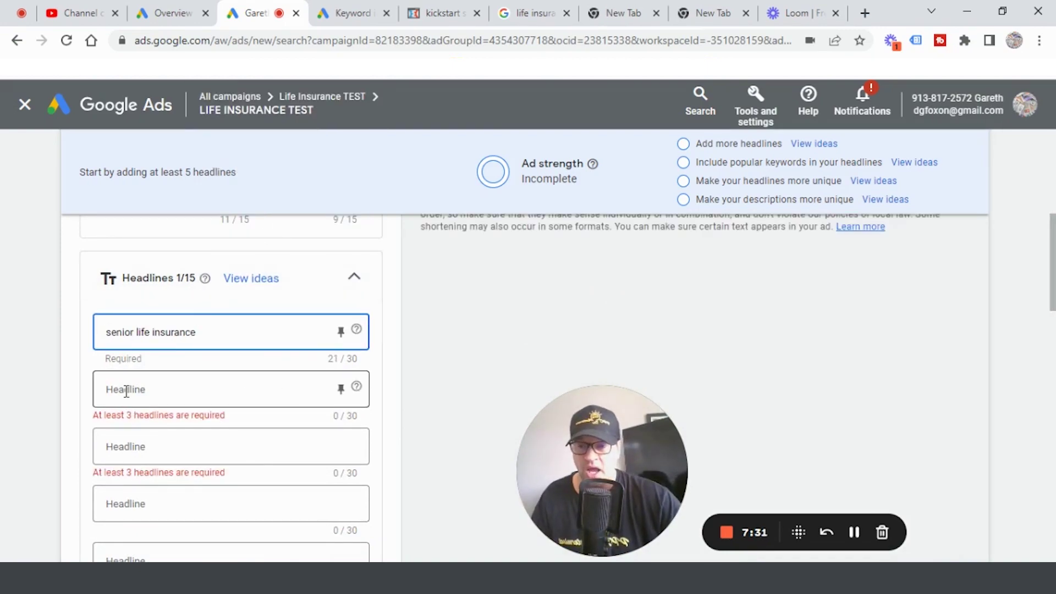
pyautogui.rightClick(126, 391)
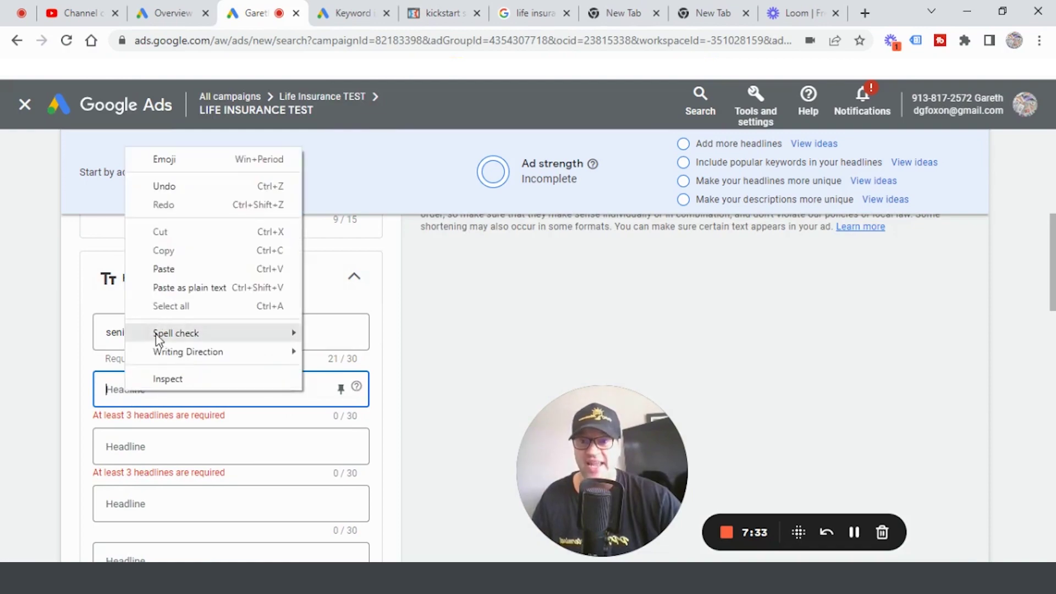
pyautogui.click(154, 287)
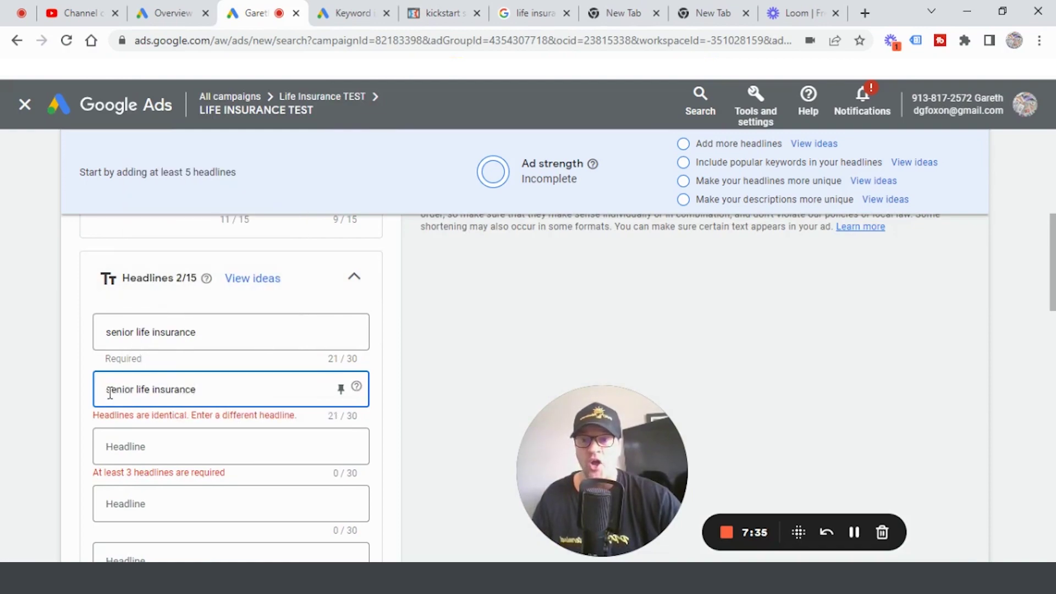
pyautogui.write('Are ')
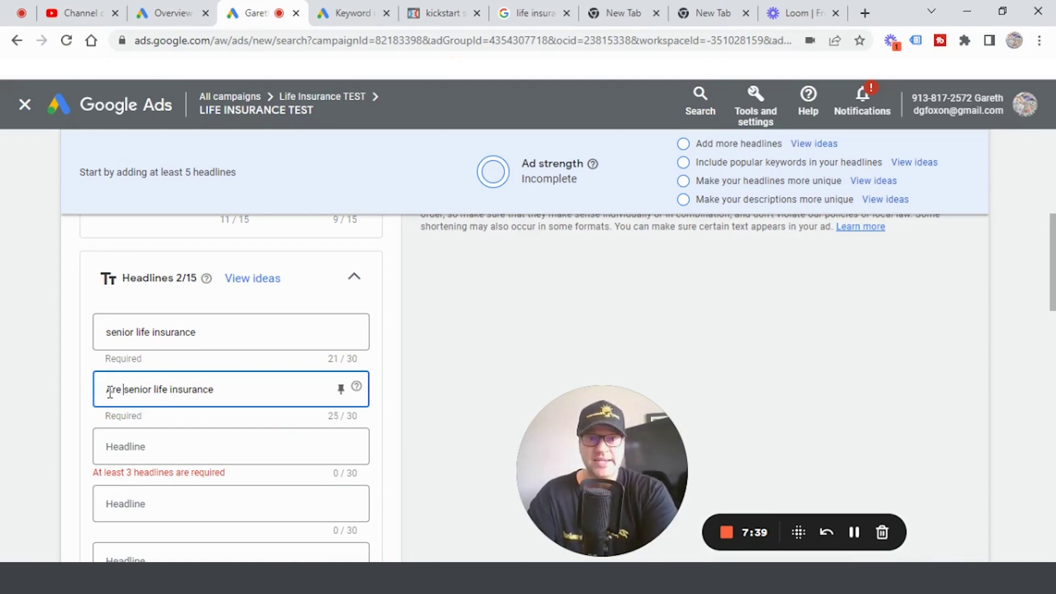
pyautogui.write('you ')
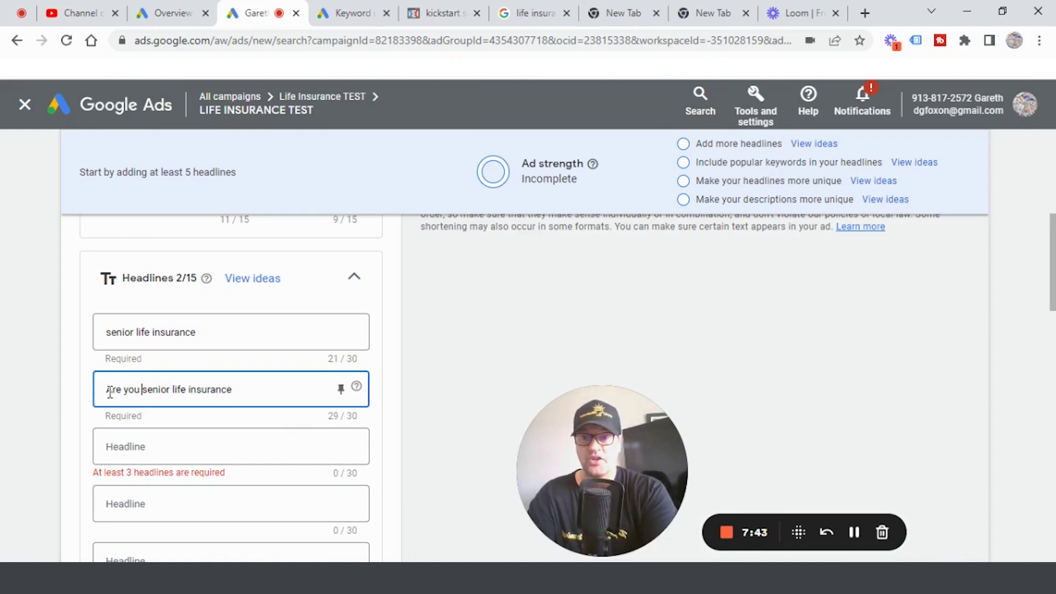
pyautogui.write('a')
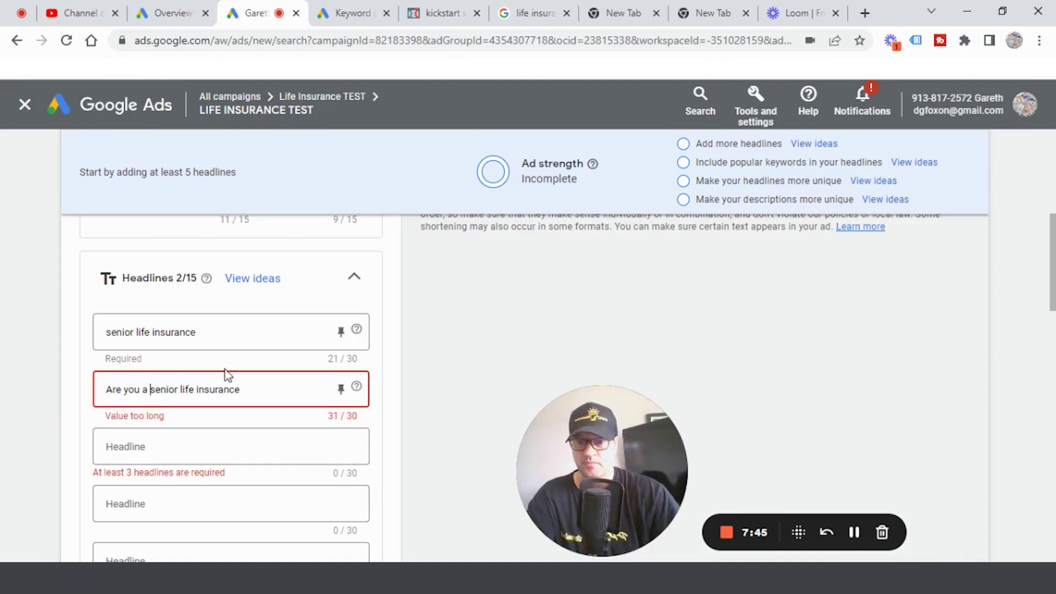
pyautogui.moveTo(259, 391); pyautogui.dragTo(179, 392)
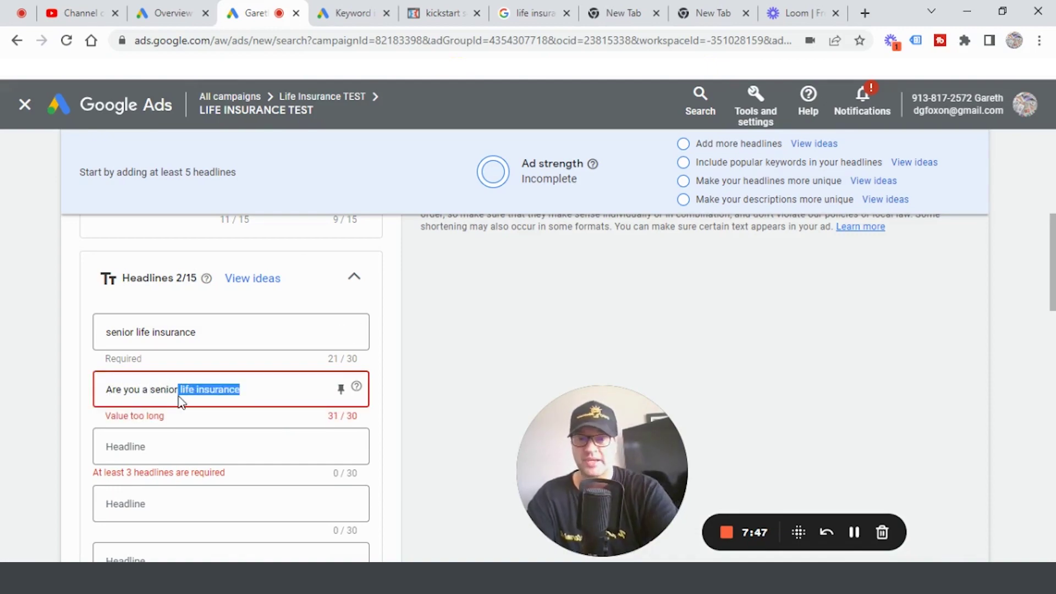
pyautogui.press('BackSpace')
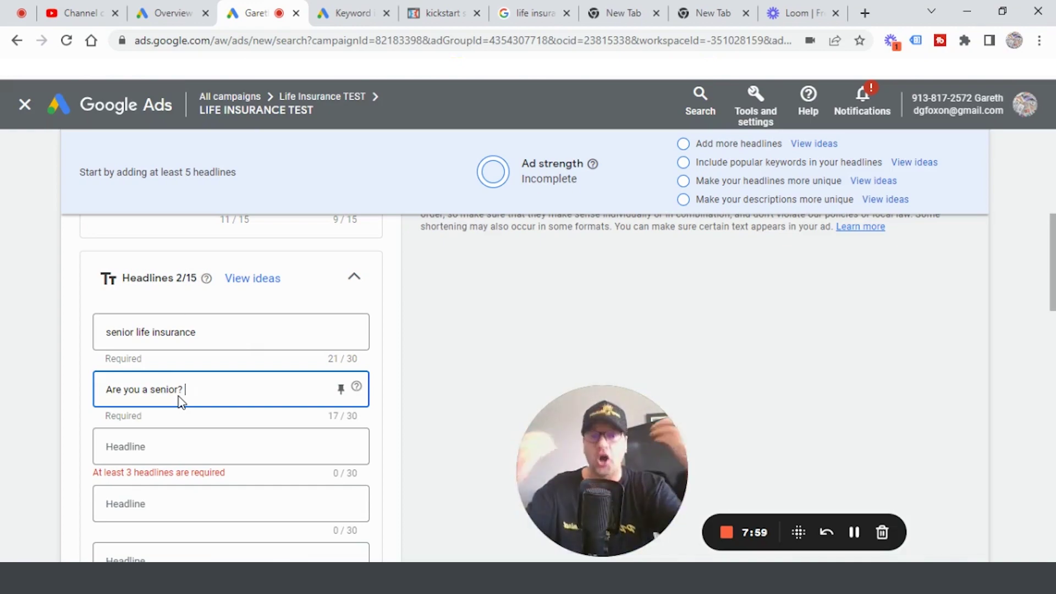
# Enter "Do You Need Life Insurance?" as the third headline, correctly spelled, and "Are You A Senior?" as the fourth
pyautogui.click(228, 446)
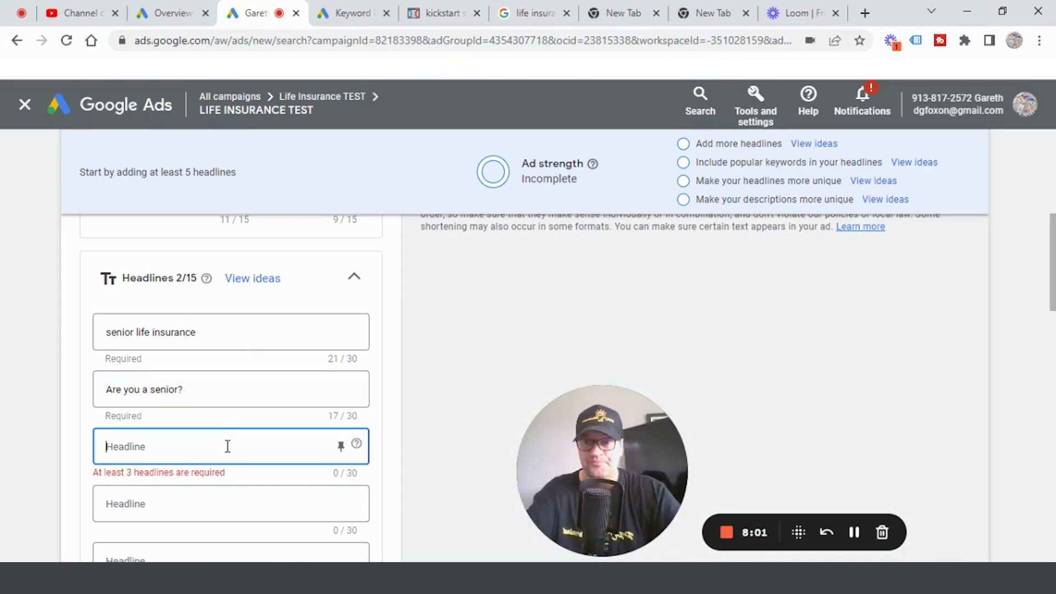
pyautogui.write('Do You Need Life Insurnace?')
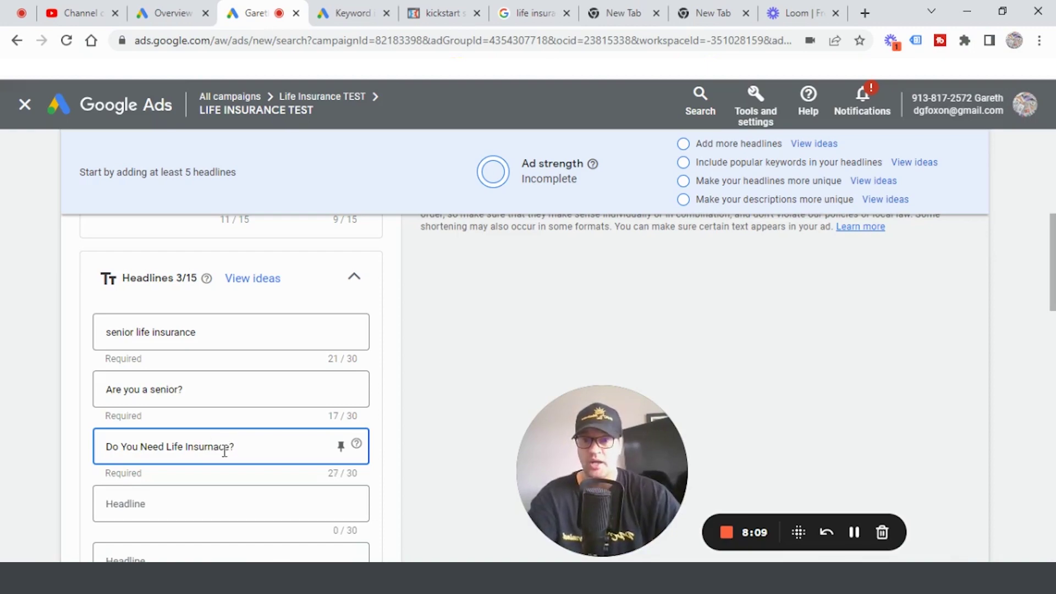
pyautogui.rightClick(203, 447)
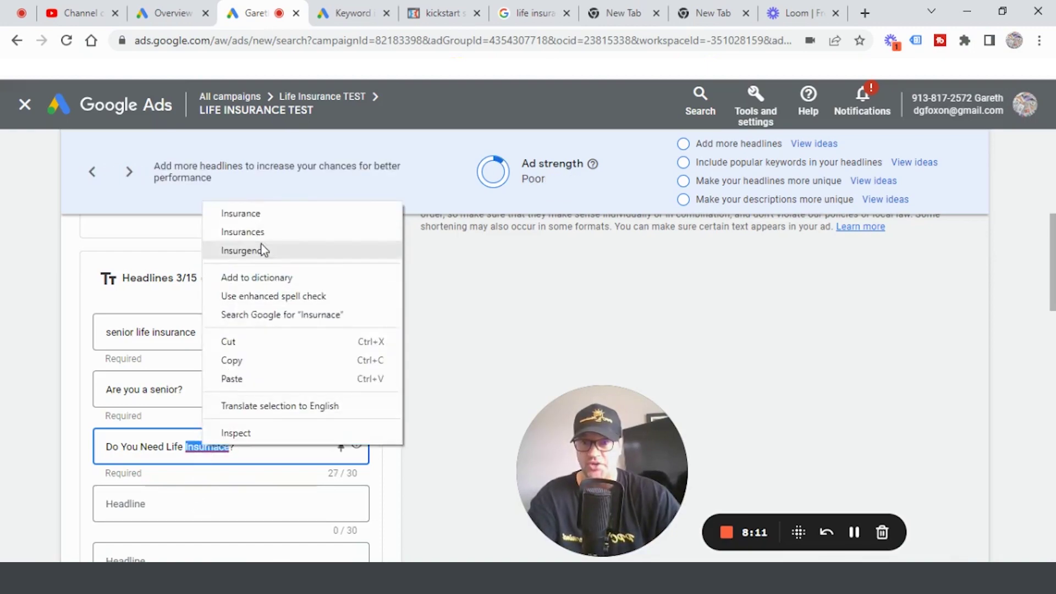
pyautogui.click(263, 214)
pyautogui.click(164, 513)
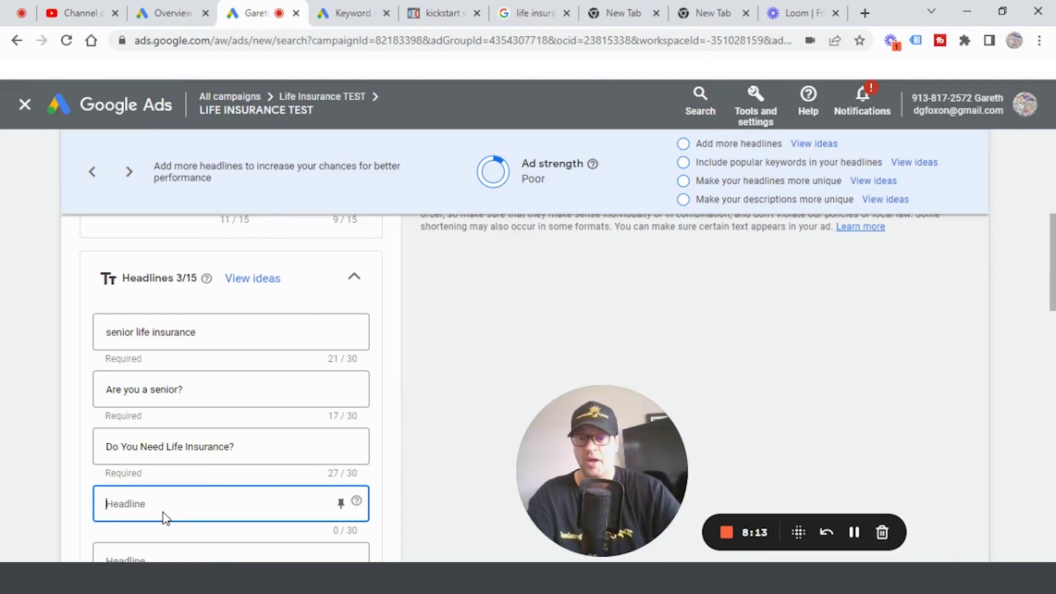
pyautogui.write('Are You A Senior?')
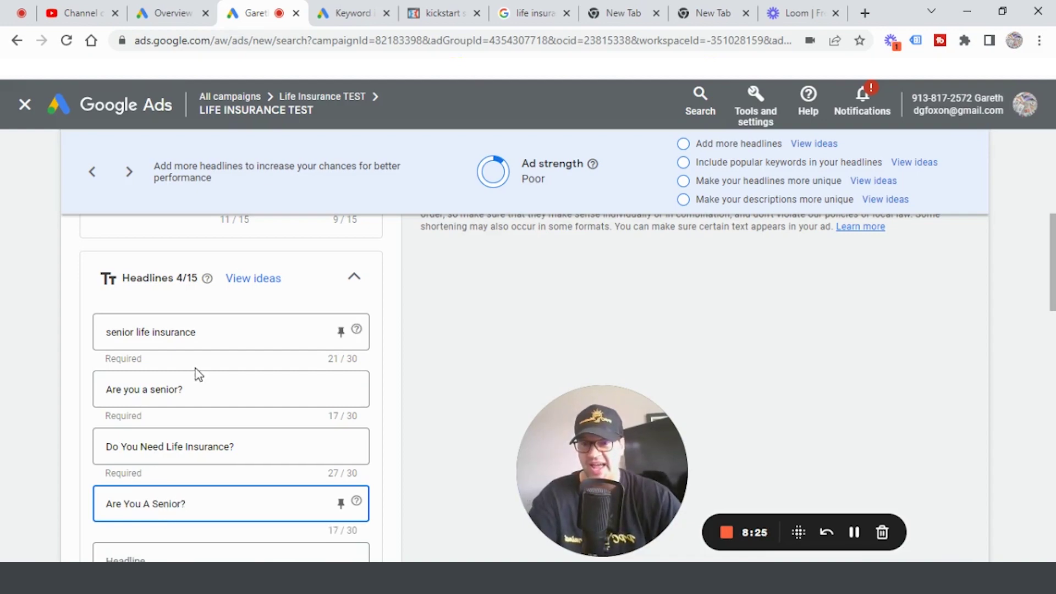
# Clear the text "Are you a senior?" from the second headline
pyautogui.click(196, 389)
pyautogui.moveTo(196, 389); pyautogui.dragTo(85, 394)
pyautogui.press('BackSpace')
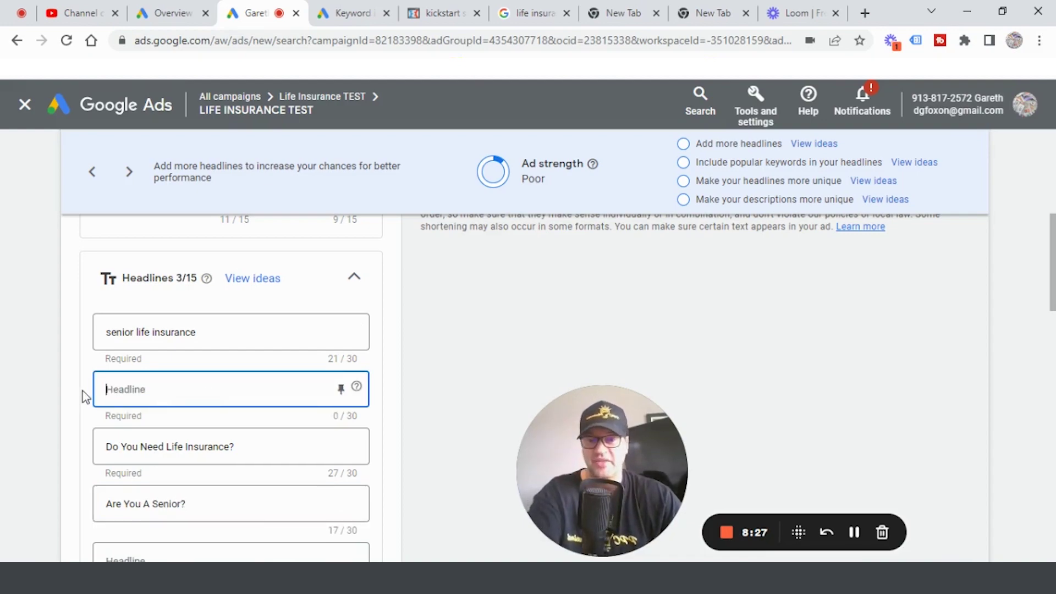
pyautogui.click(192, 503)
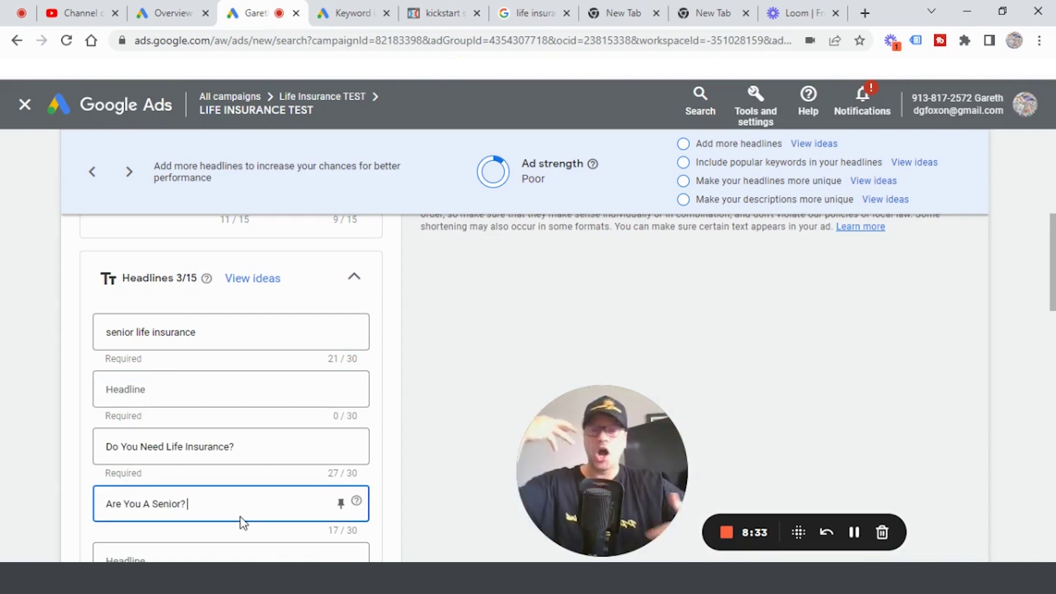
# Enter "We Only Do senior life insurance" as the fifth headline
pyautogui.scroll(-1, 139, 465)
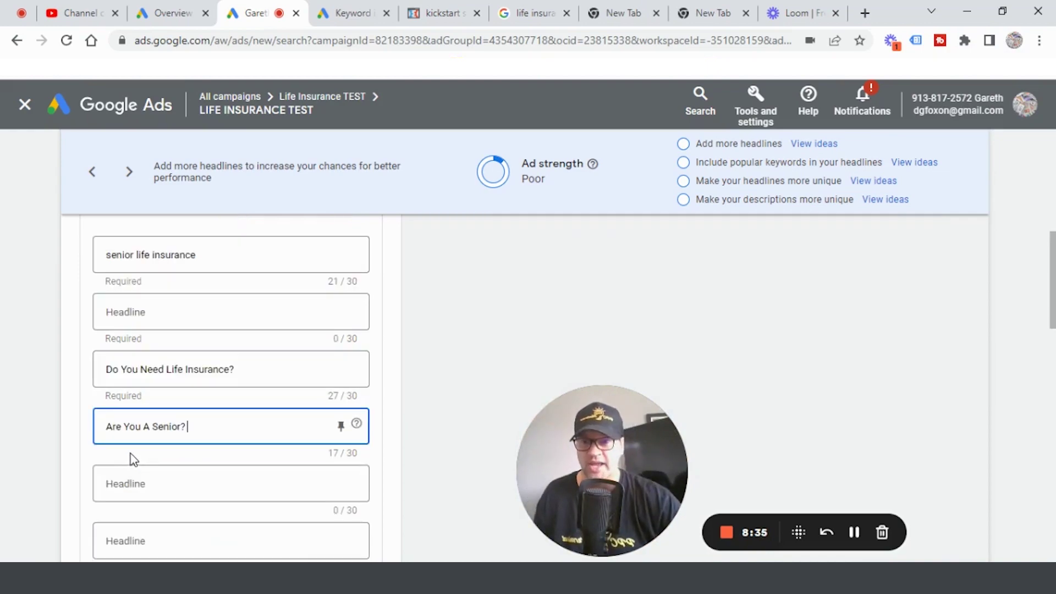
pyautogui.click(144, 485)
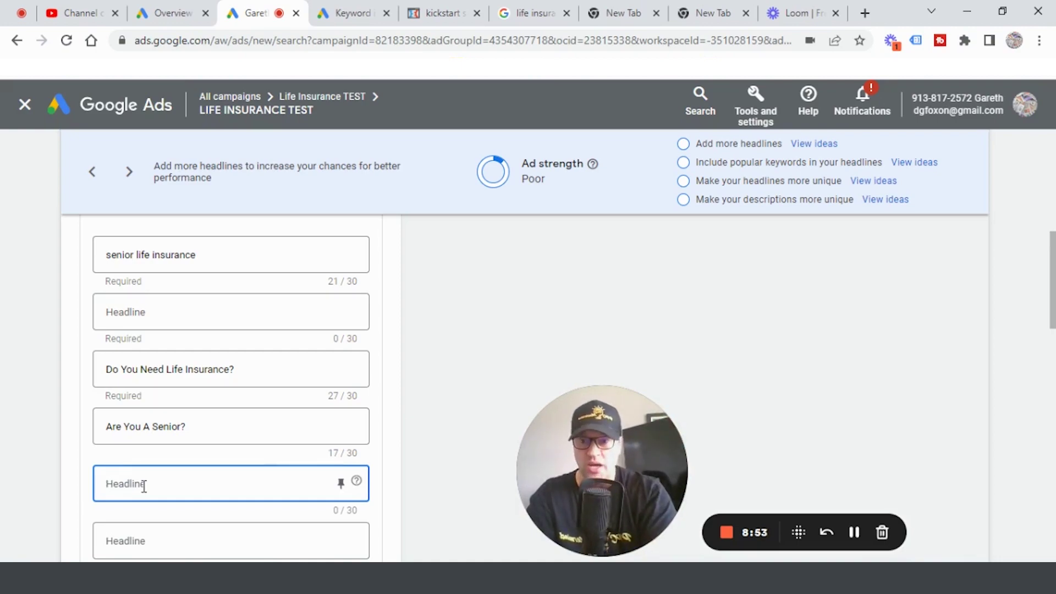
pyautogui.write('We Only')
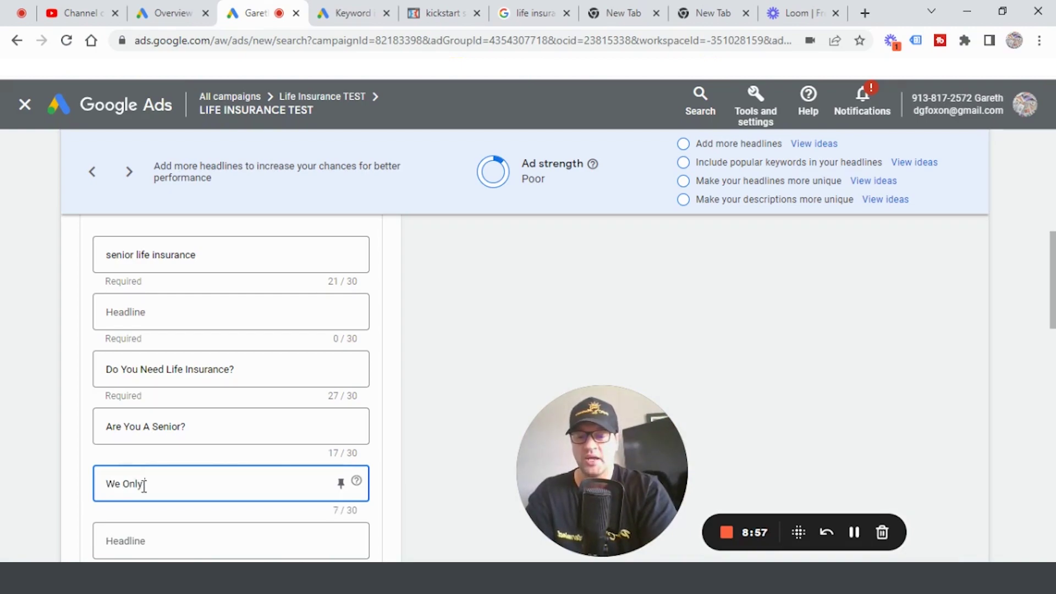
pyautogui.write(' Do')
pyautogui.write('senior life insurance')
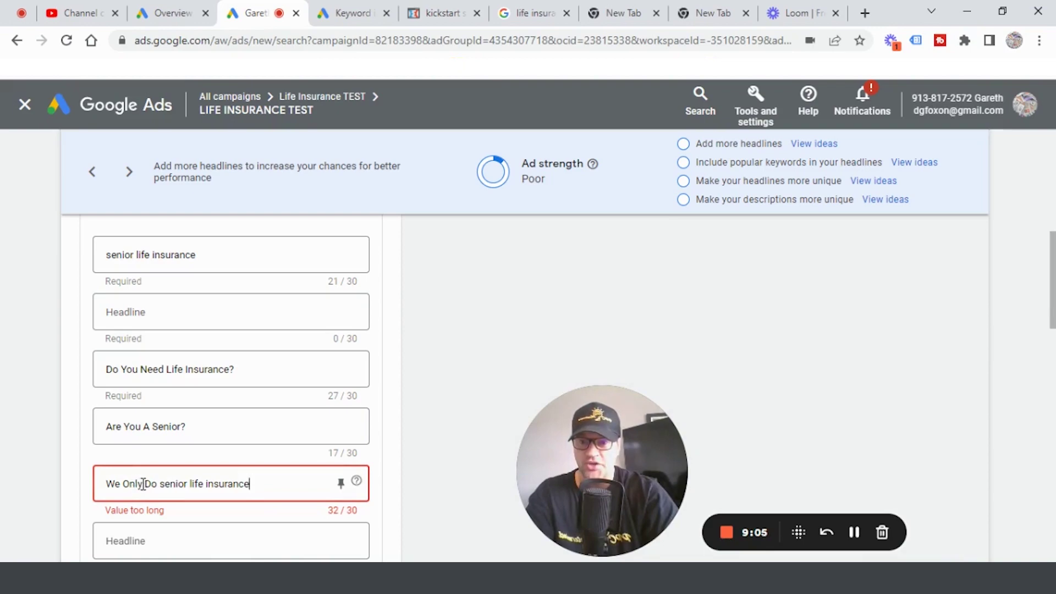
# Shorten the fifth headline to "We Do senior life insurance" by removing the word "Only"
pyautogui.click(143, 484)
pyautogui.press('BackSpace')
pyautogui.press('BackSpace')
pyautogui.press('BackSpace')
pyautogui.press('BackSpace')
pyautogui.press('BackSpace')
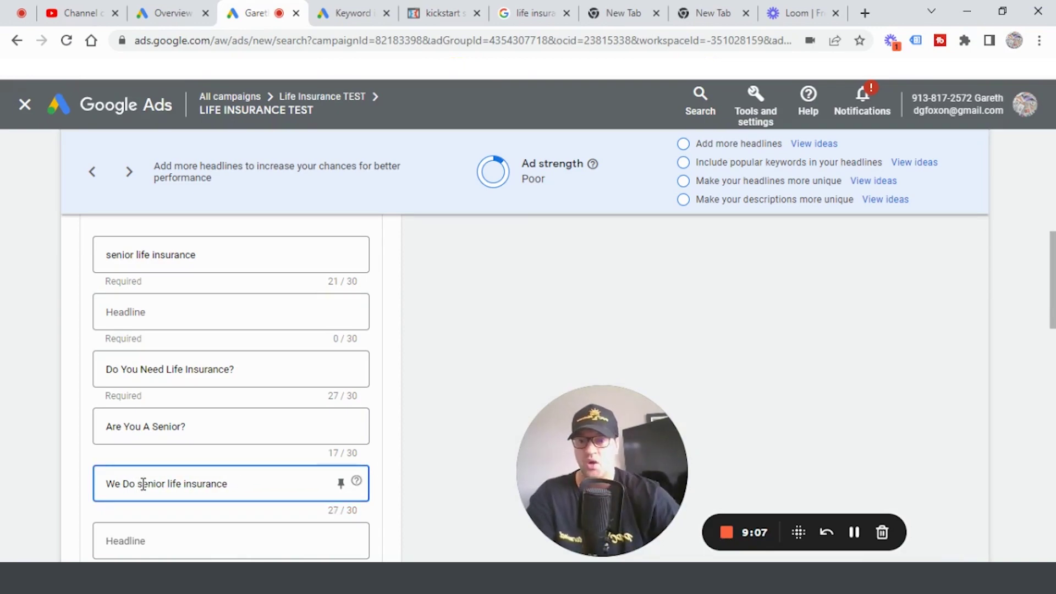
pyautogui.click(240, 483)
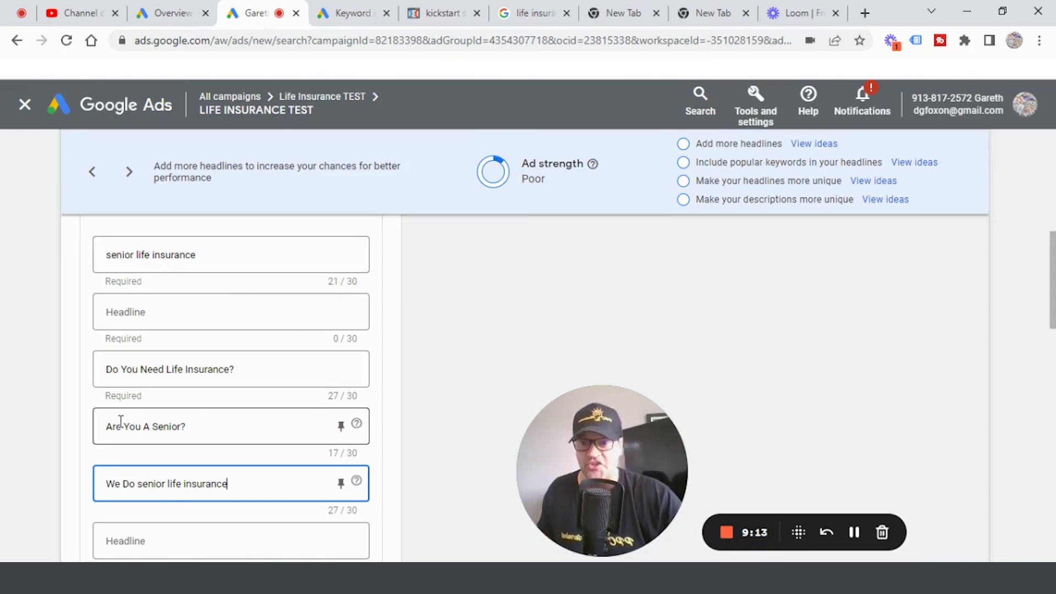
# Enter "#1 senior life insurance" as the sixth headline
pyautogui.click(153, 546)
pyautogui.write('#')
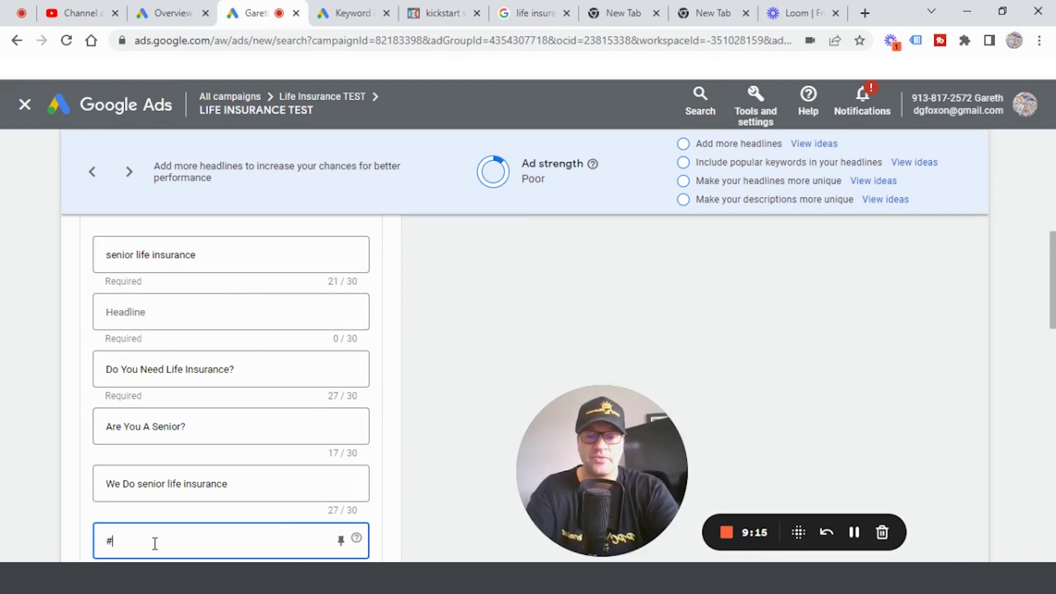
pyautogui.write('1')
pyautogui.write('senior life insurance')
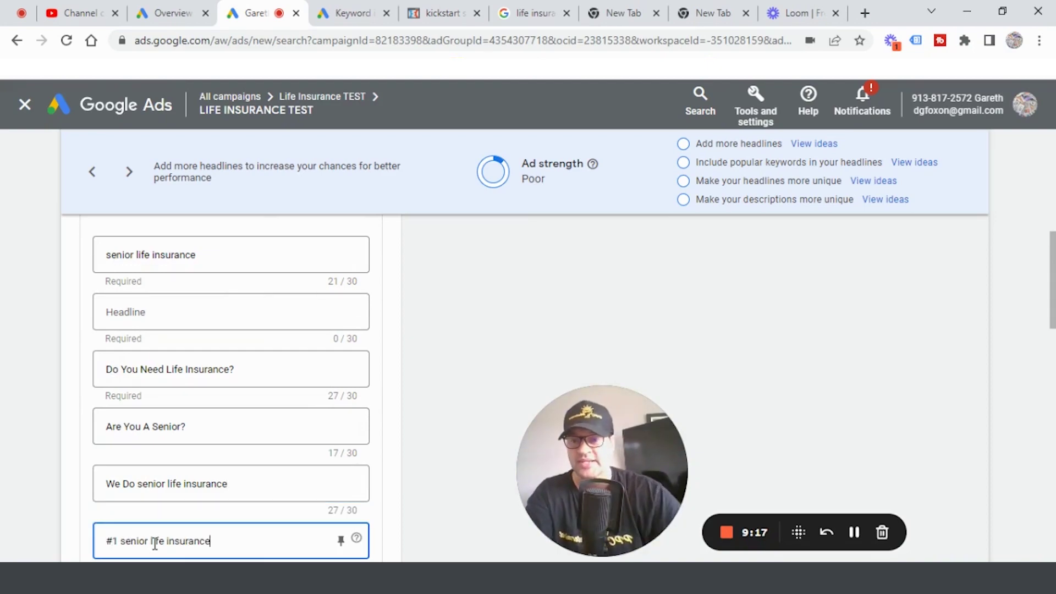
pyautogui.scroll(-3, 283, 424)
pyautogui.click(502, 354)
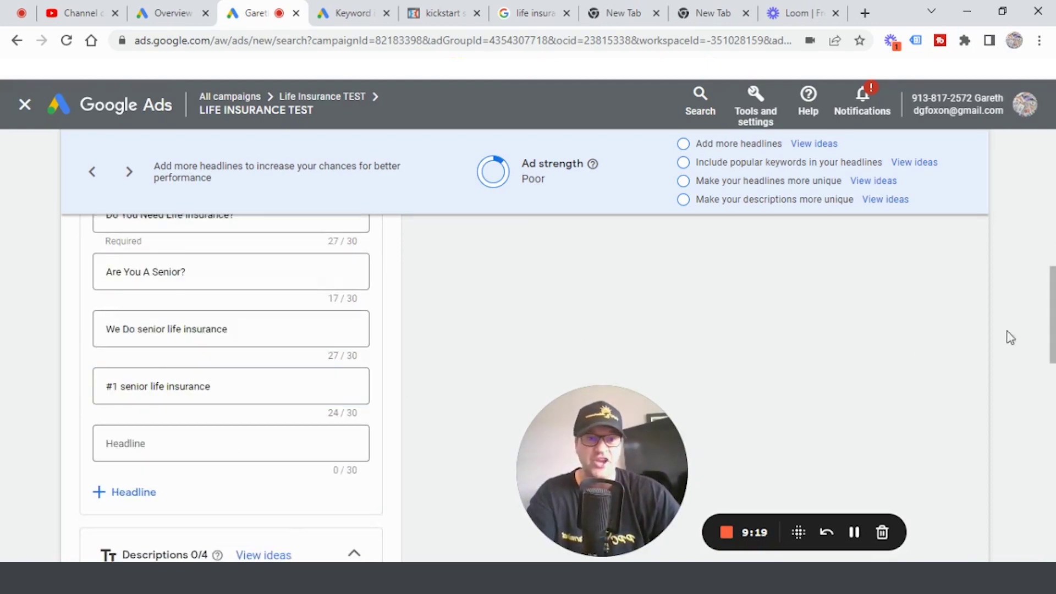
# Check the ad preview with the new headlines and the average monthly searches for "life insurance" in the keyword plan
pyautogui.scroll(8, 935, 330)
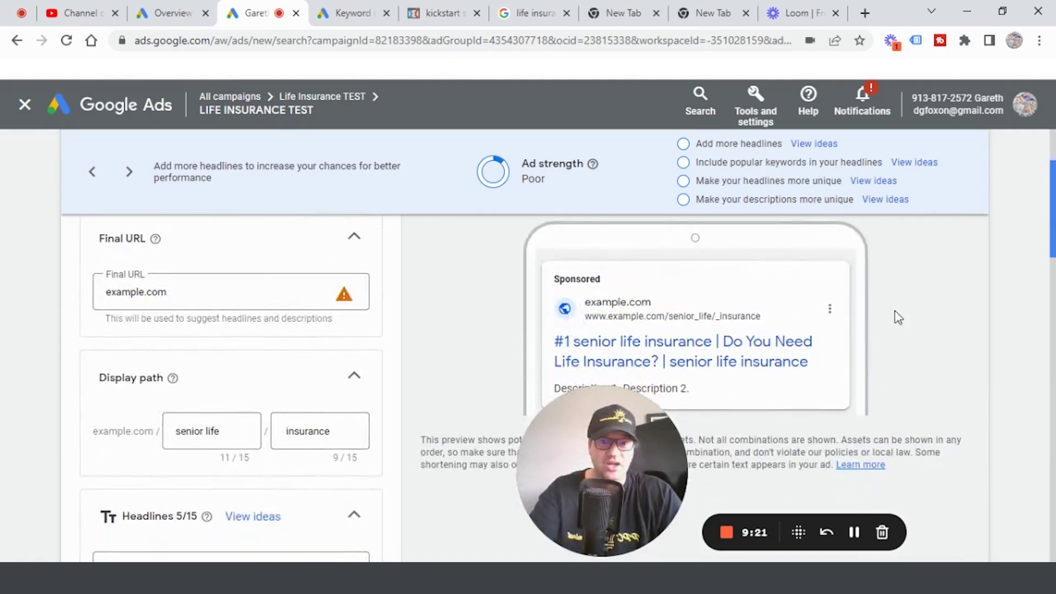
pyautogui.moveTo(596, 454); pyautogui.dragTo(91, 396)
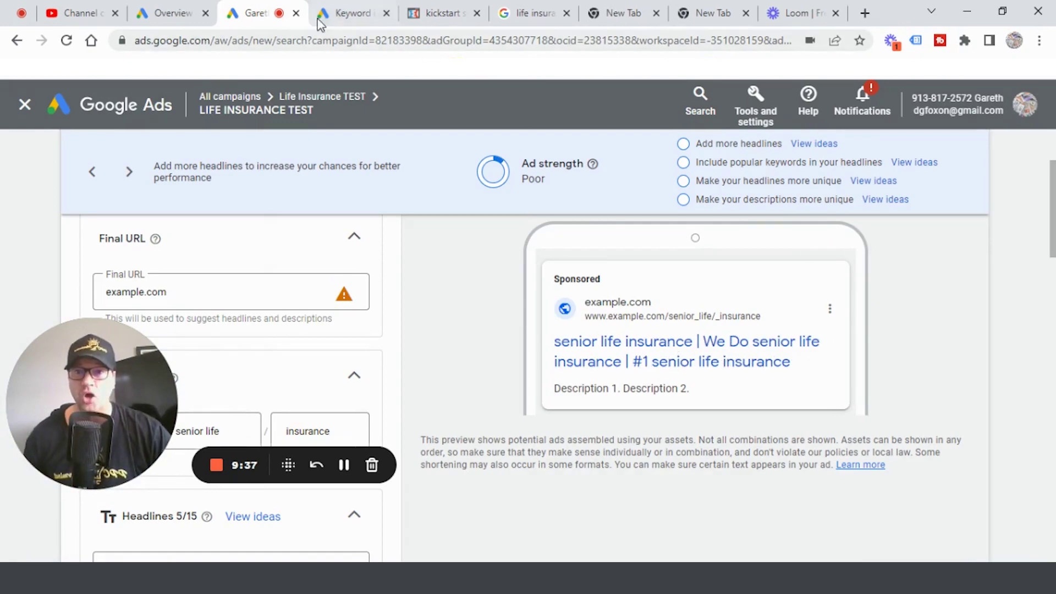
pyautogui.click(348, 16)
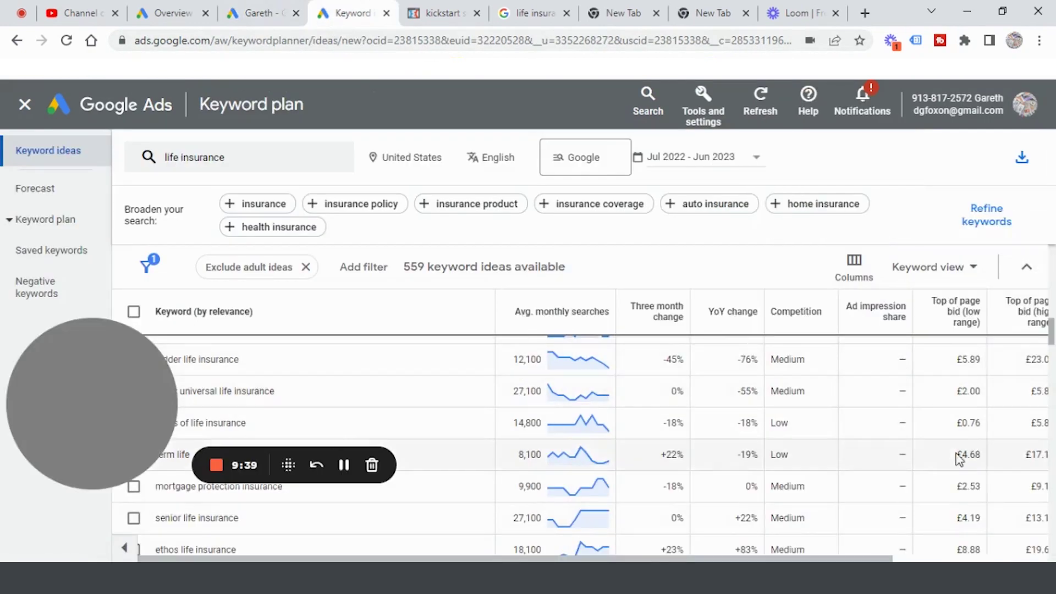
pyautogui.moveTo(1052, 336); pyautogui.dragTo(1052, 281)
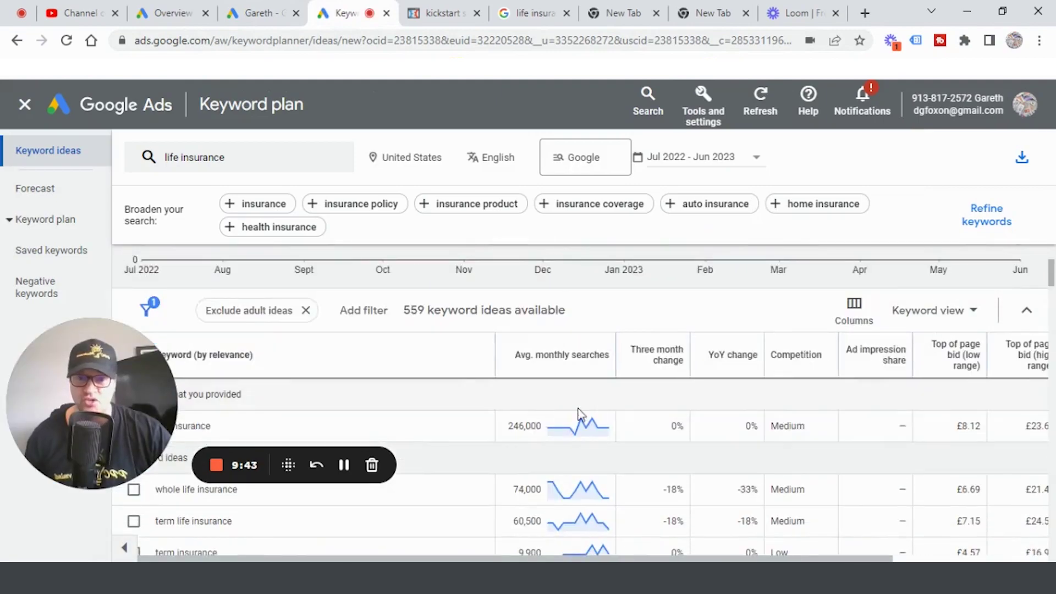
pyautogui.moveTo(504, 431); pyautogui.dragTo(553, 434)
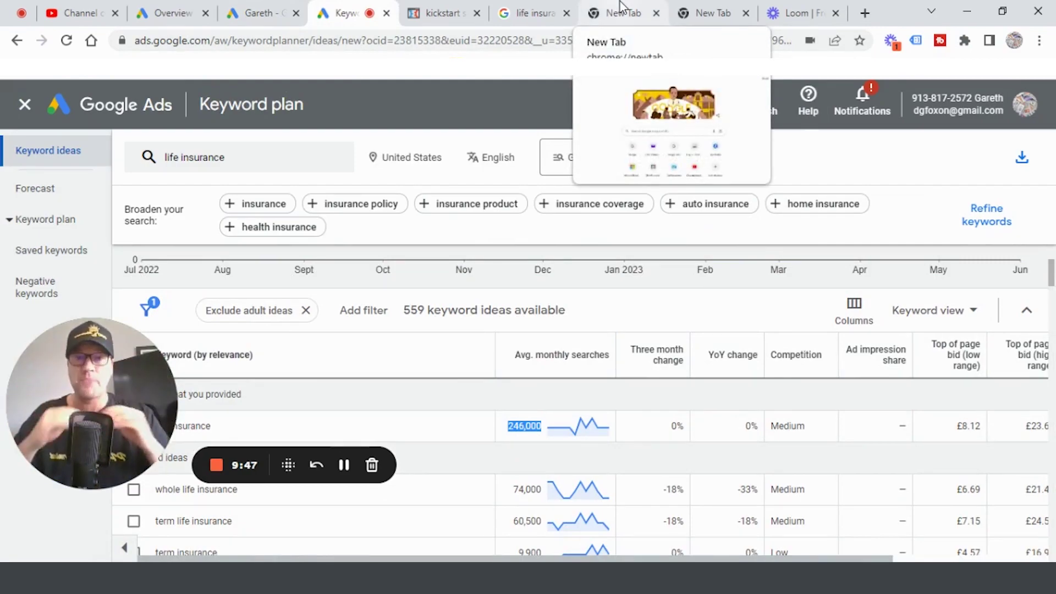
# View the overview of all campaigns and return to the preview of the responsive search ad
pyautogui.click(168, 12)
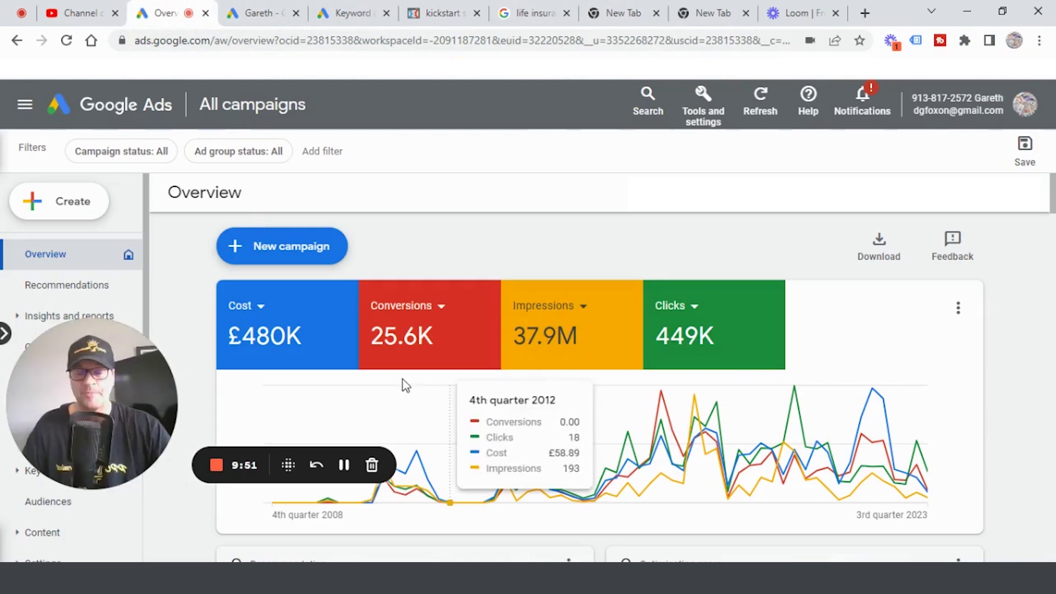
pyautogui.click(373, 354)
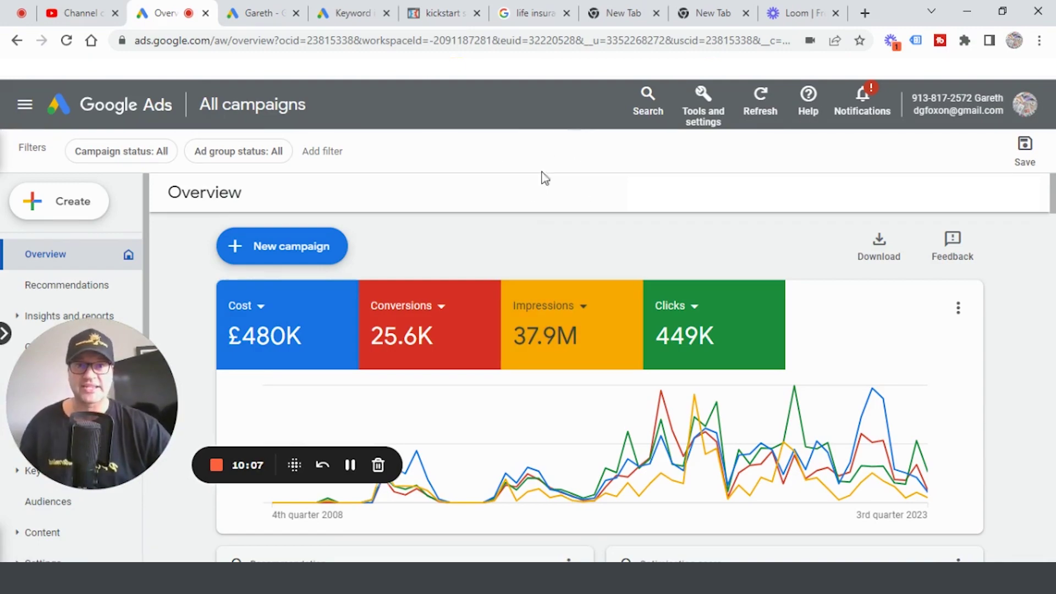
pyautogui.click(264, 13)
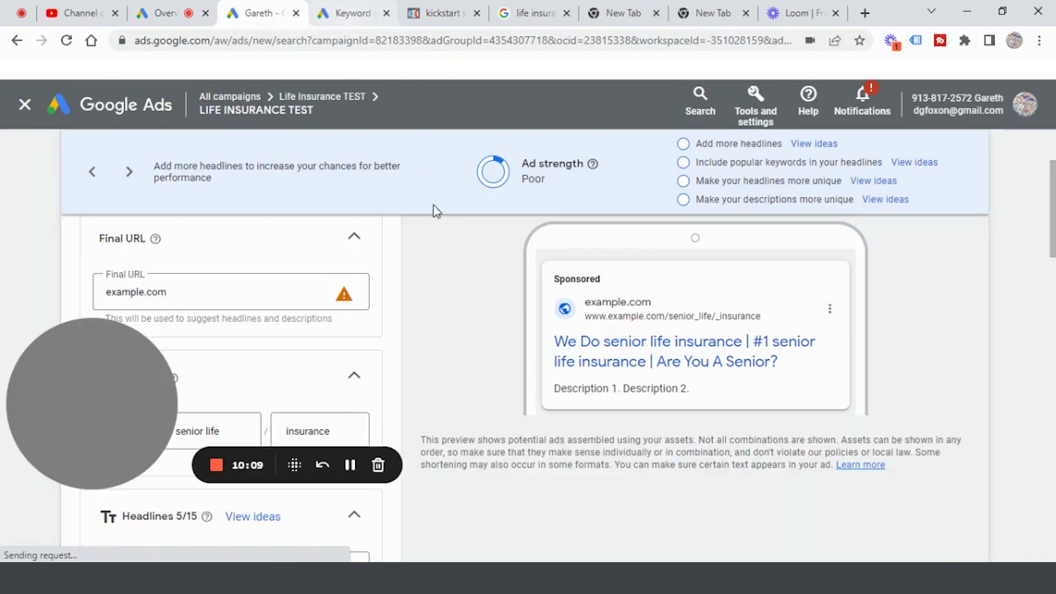
pyautogui.moveTo(154, 358); pyautogui.dragTo(304, 225)
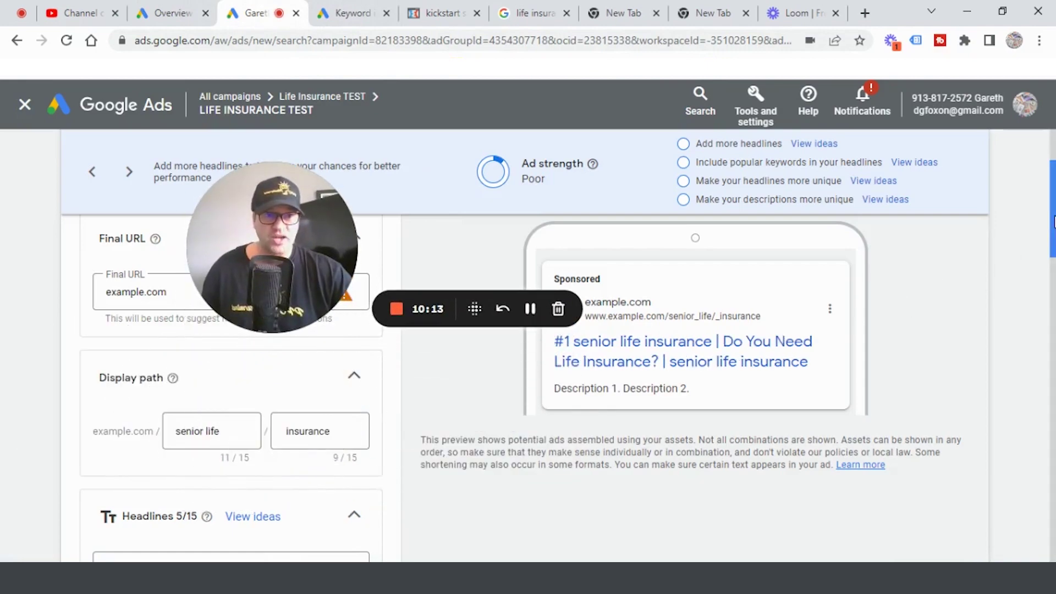
pyautogui.scroll(-1, 1053, 236)
pyautogui.moveTo(1053, 236); pyautogui.dragTo(1054, 216)
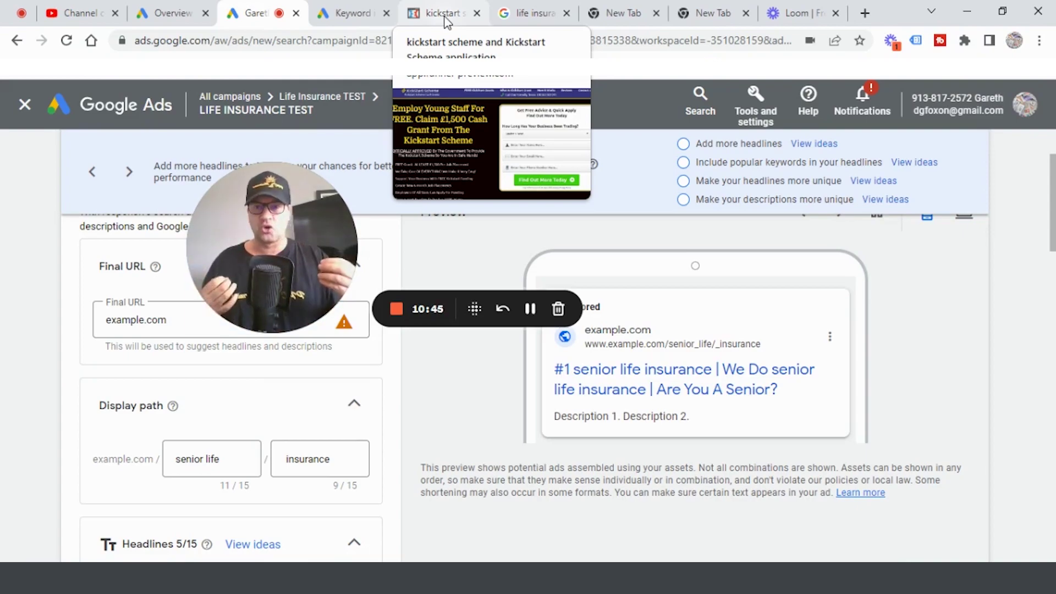
# Compare the KickStart Scheme landing page with the responsive search ad draft
pyautogui.click(445, 20)
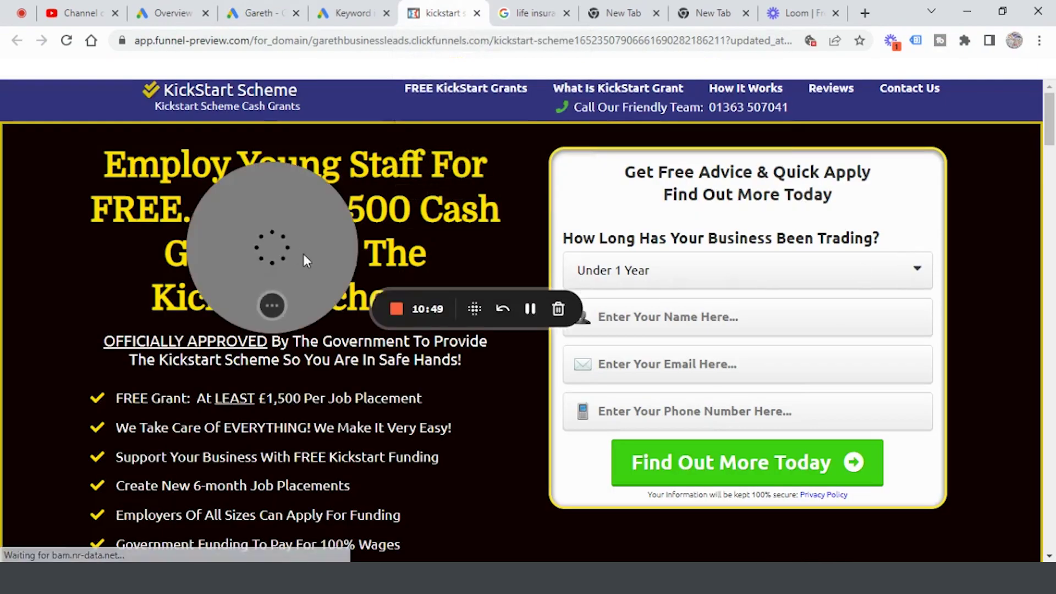
pyautogui.moveTo(257, 272); pyautogui.dragTo(118, 443)
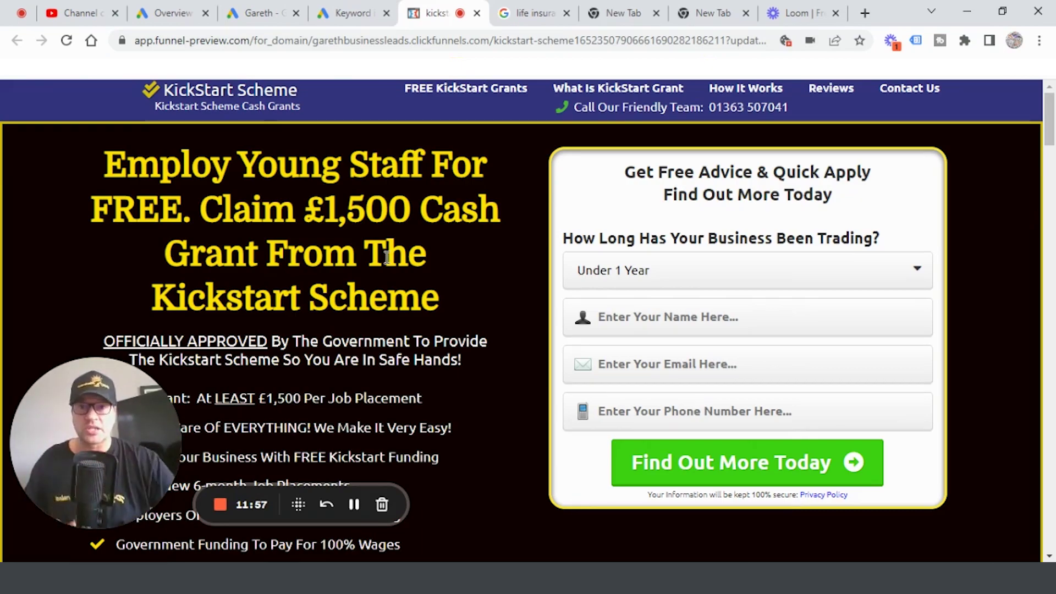
pyautogui.click(259, 13)
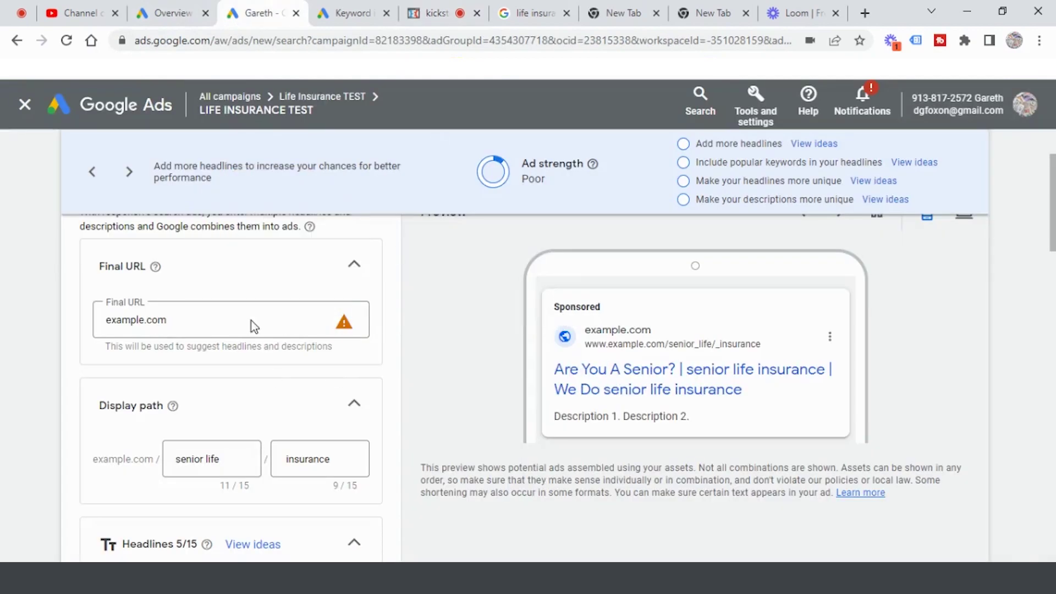
pyautogui.scroll(2, 1053, 237)
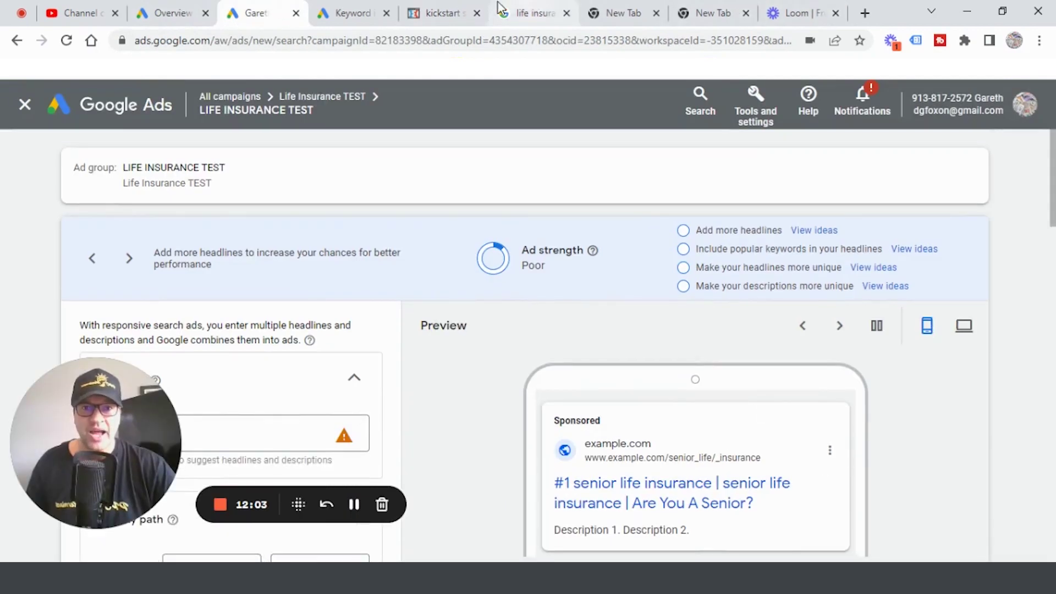
pyautogui.click(429, 13)
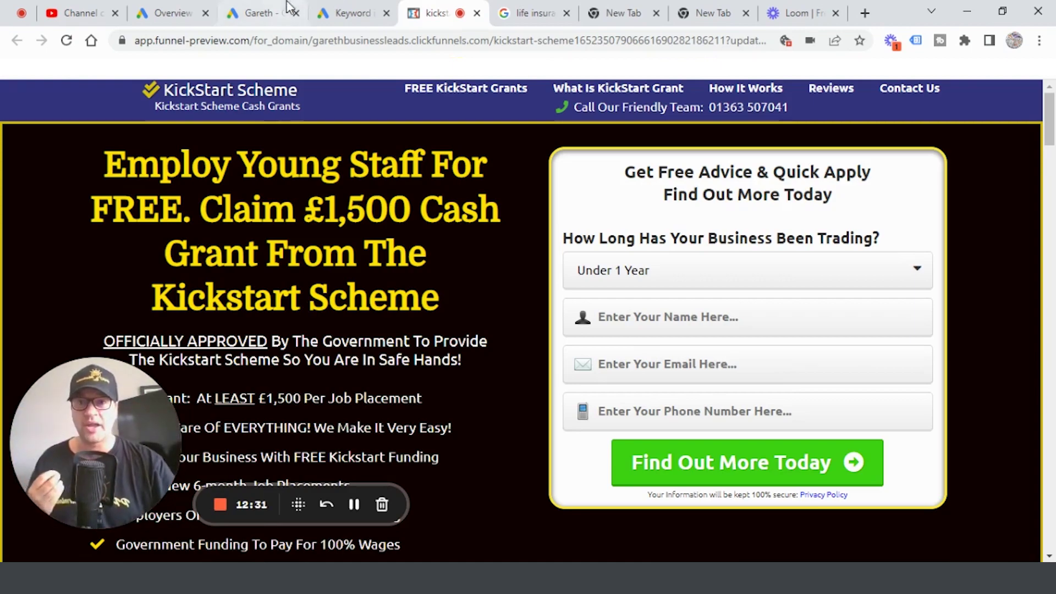
# Look through the life insurance keyword ideas and go back to the KickStart Scheme landing page
pyautogui.click(352, 13)
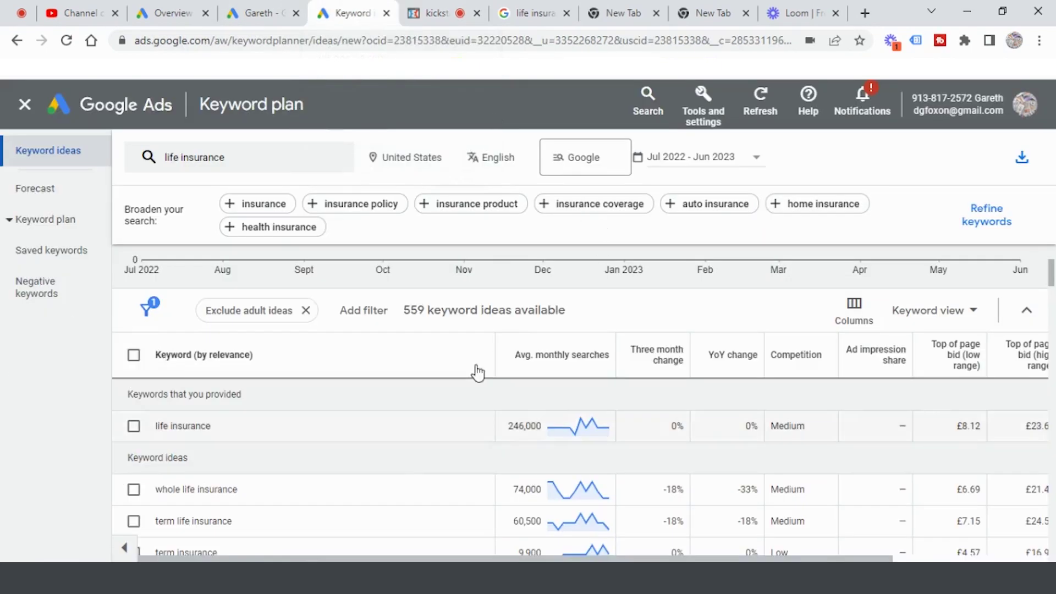
pyautogui.scroll(-3, 699, 454)
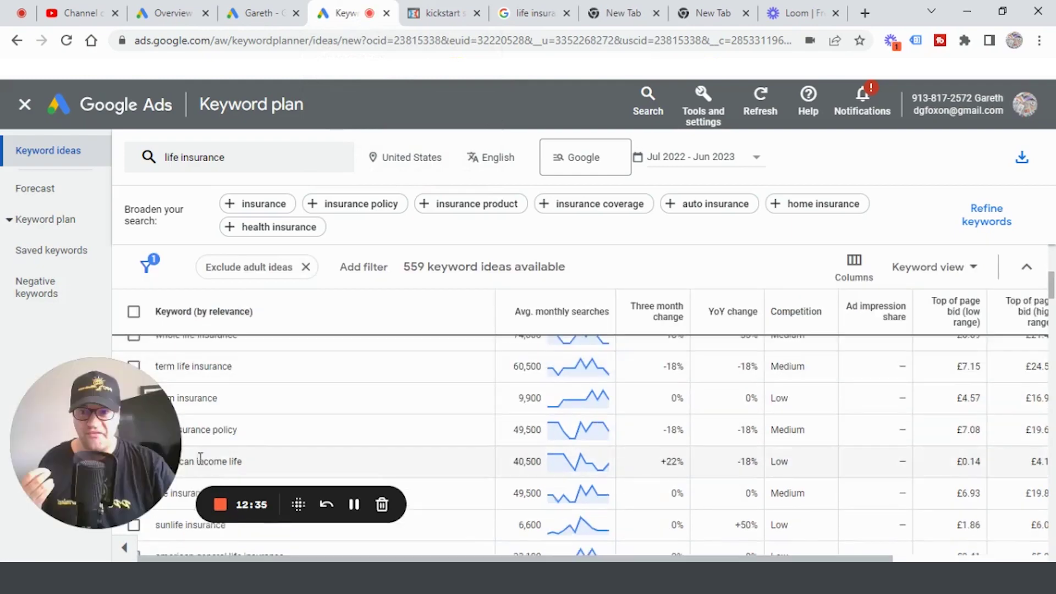
pyautogui.moveTo(135, 378); pyautogui.dragTo(144, 183)
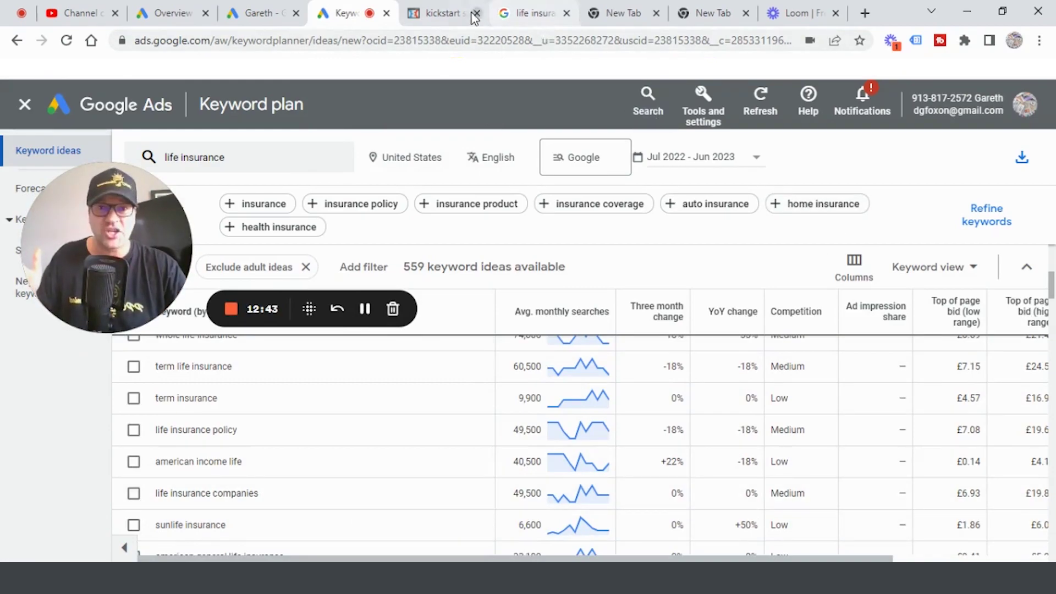
pyautogui.click(448, 22)
pyautogui.moveTo(108, 236); pyautogui.dragTo(161, 412)
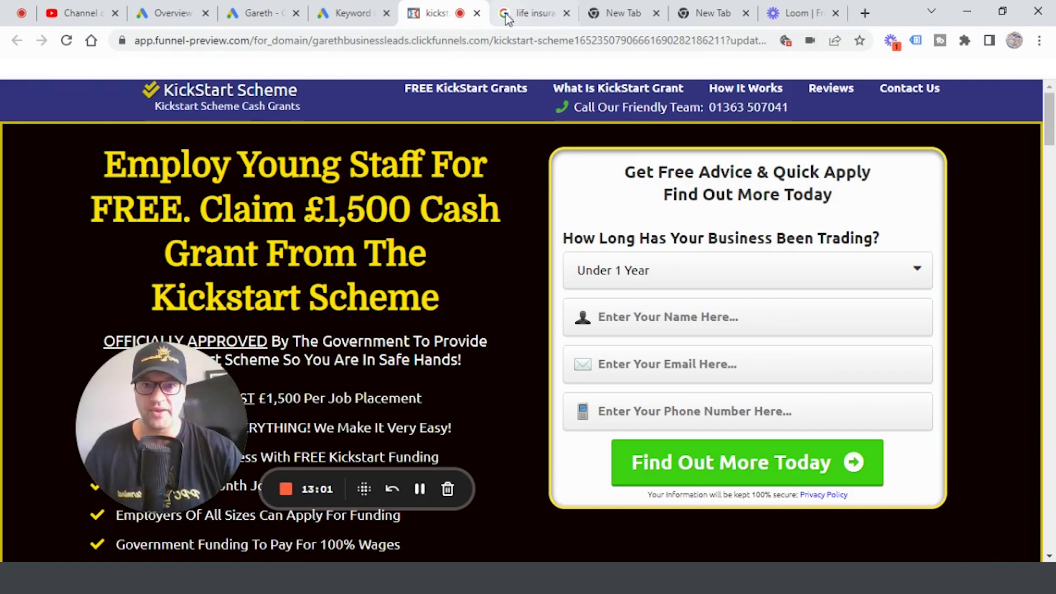
# Change the existing Google search for life insurance to "senior life insurance" and run it
pyautogui.moveTo(511, 16)
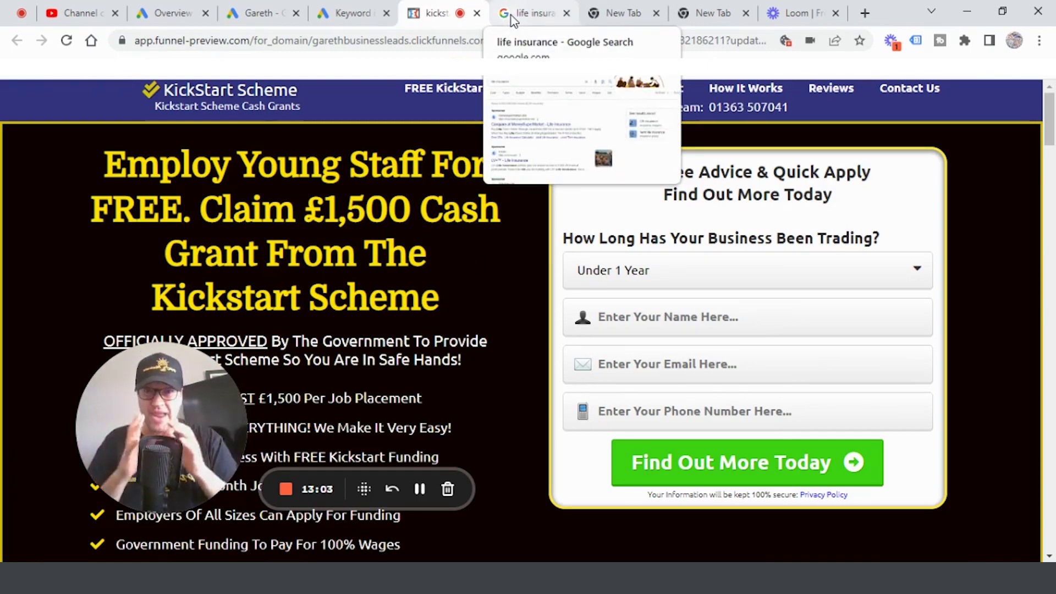
pyautogui.click(510, 15)
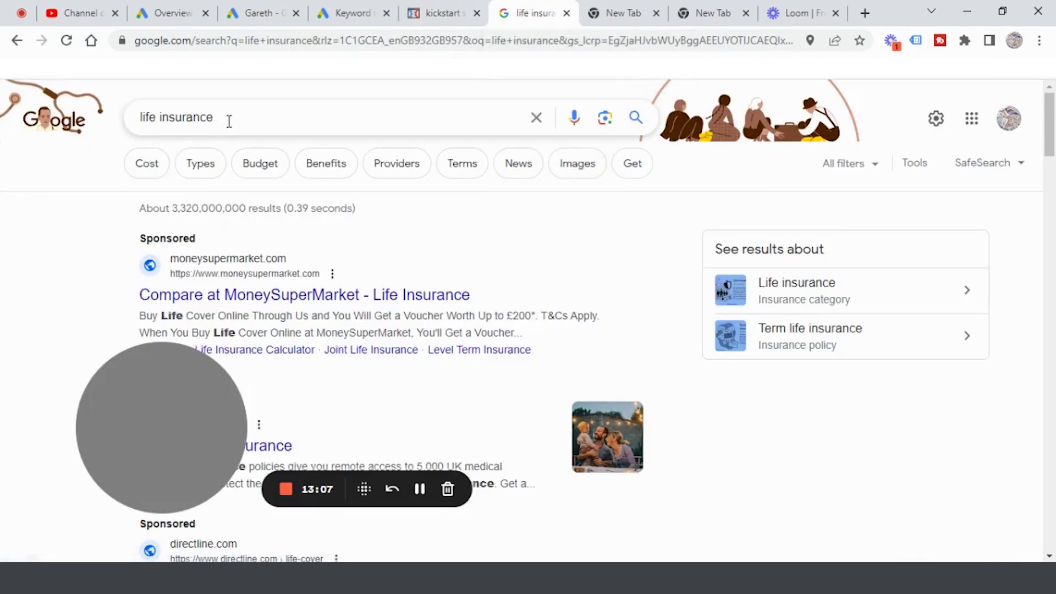
pyautogui.click(145, 119)
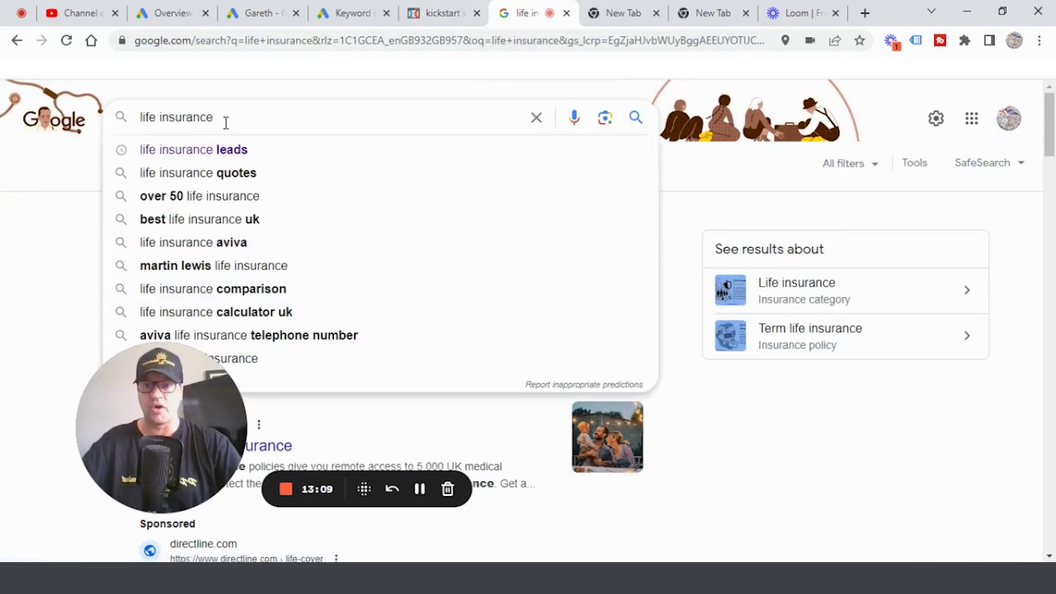
pyautogui.write('sen')
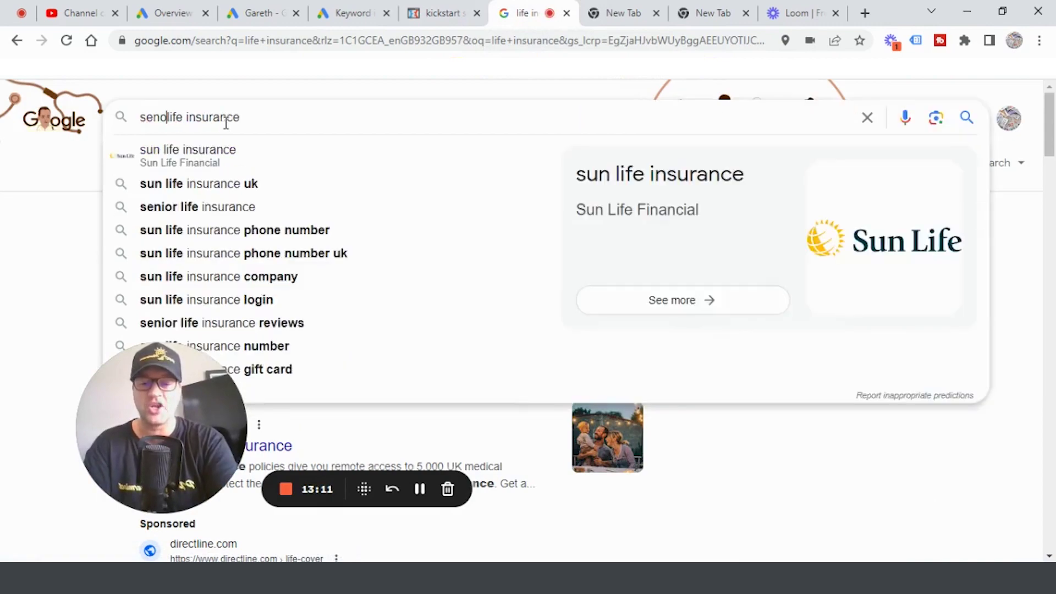
pyautogui.write('io')
pyautogui.press('BackSpace')
pyautogui.press('BackSpace')
pyautogui.write('ior')
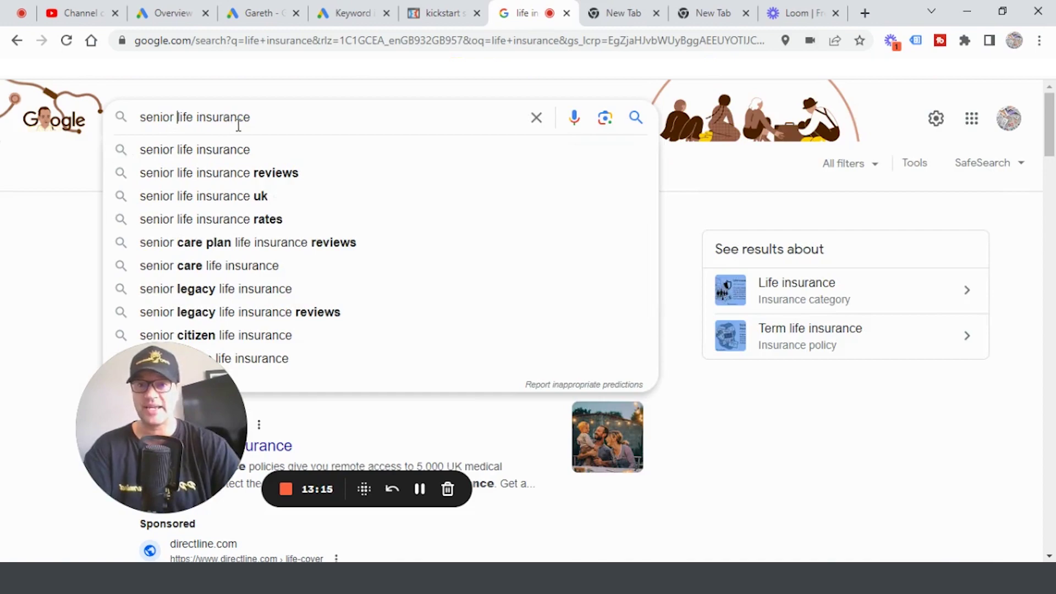
pyautogui.click(238, 152)
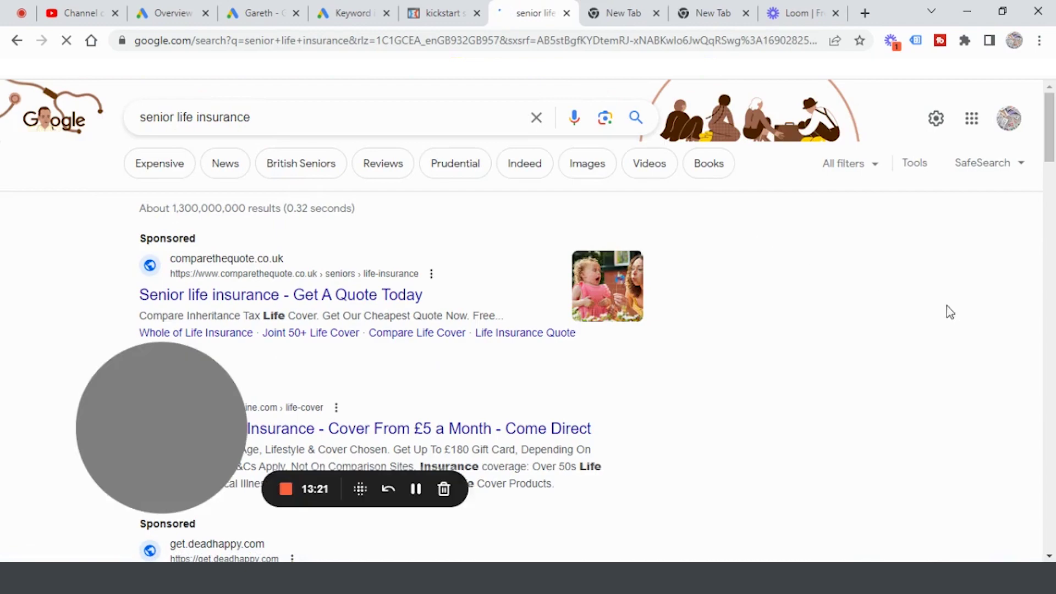
# Expand the "Is it worth having life insurance at 65?" question under People also ask and copy its text without the question mark
pyautogui.moveTo(138, 413); pyautogui.dragTo(637, 186)
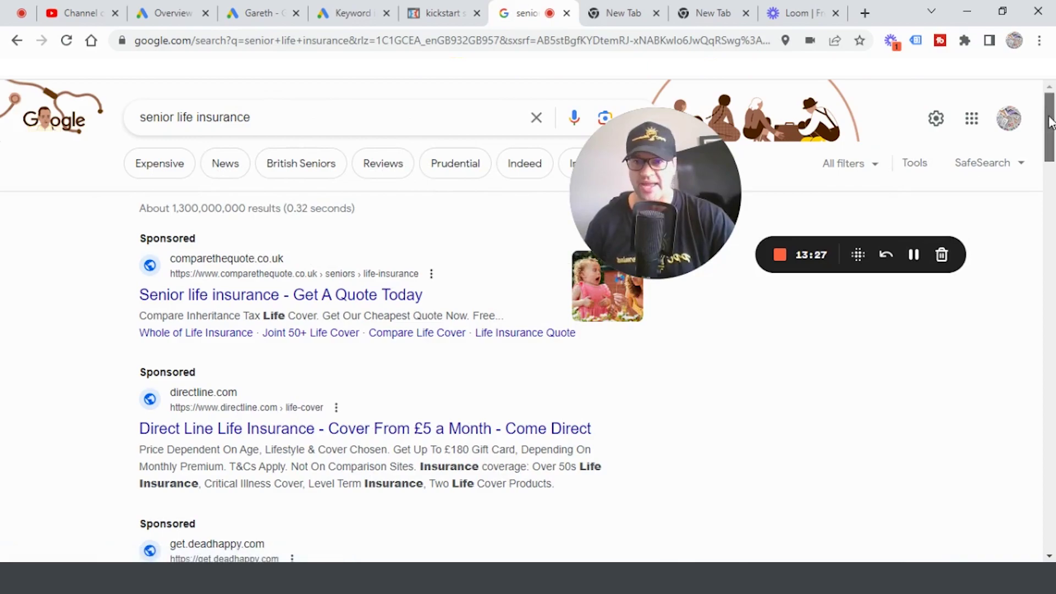
pyautogui.moveTo(1050, 122); pyautogui.dragTo(1053, 230)
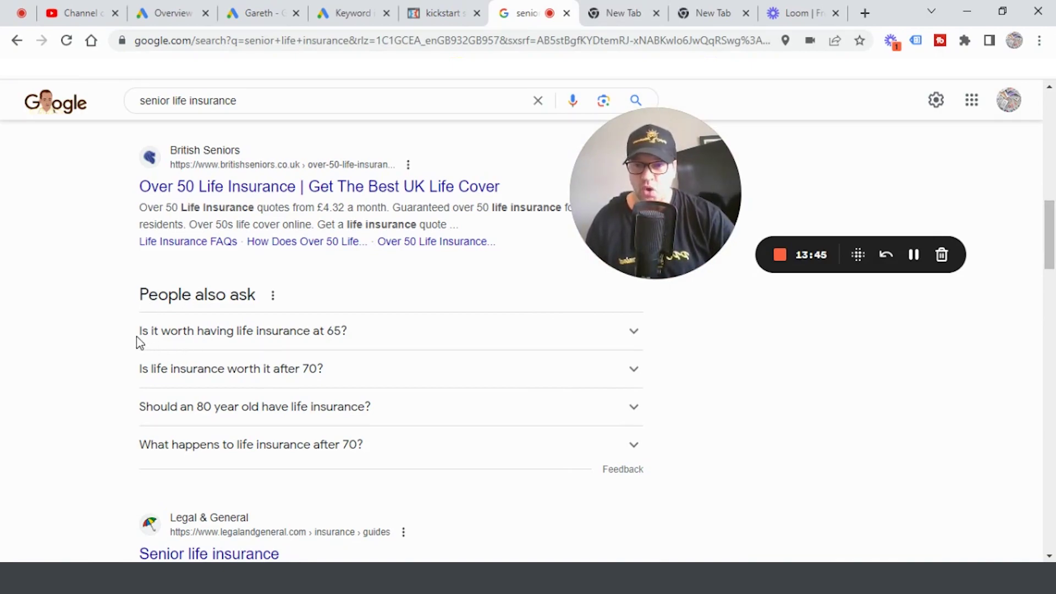
pyautogui.tripleClick(162, 338)
pyautogui.click(271, 342)
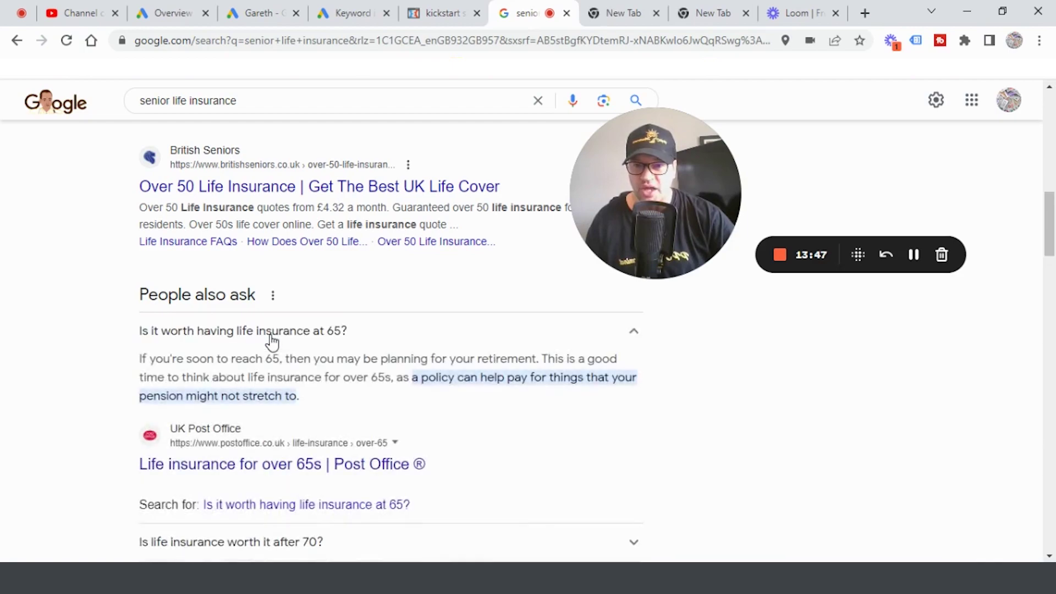
pyautogui.rightClick(271, 336)
pyautogui.moveTo(141, 331); pyautogui.dragTo(341, 344)
pyautogui.rightClick(335, 339)
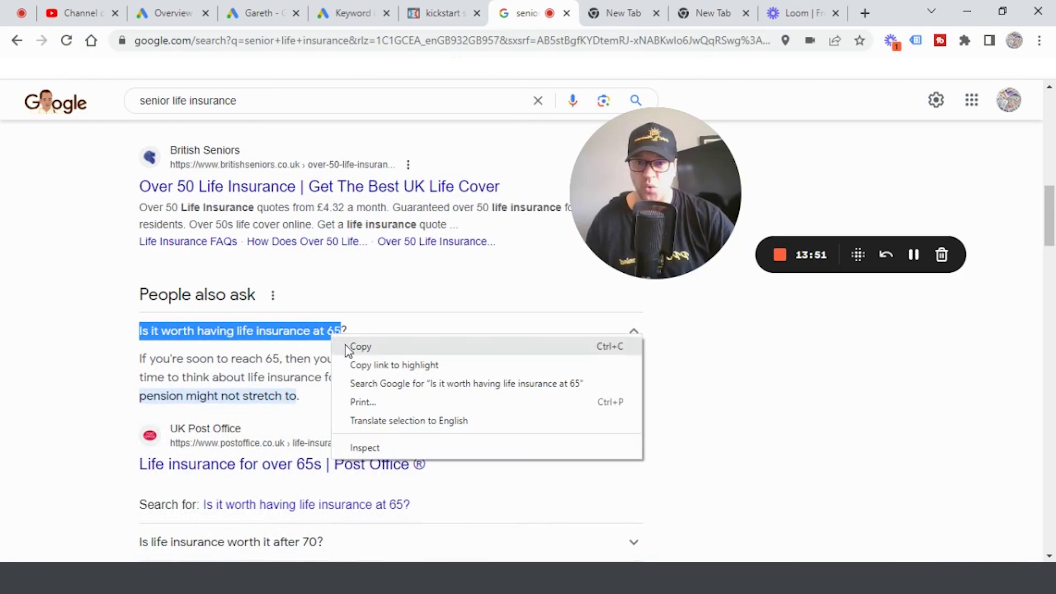
pyautogui.click(348, 347)
# Look over the remaining People also ask questions and return to the ad draft to review its display path and headlines
pyautogui.moveTo(1052, 216); pyautogui.dragTo(1052, 239)
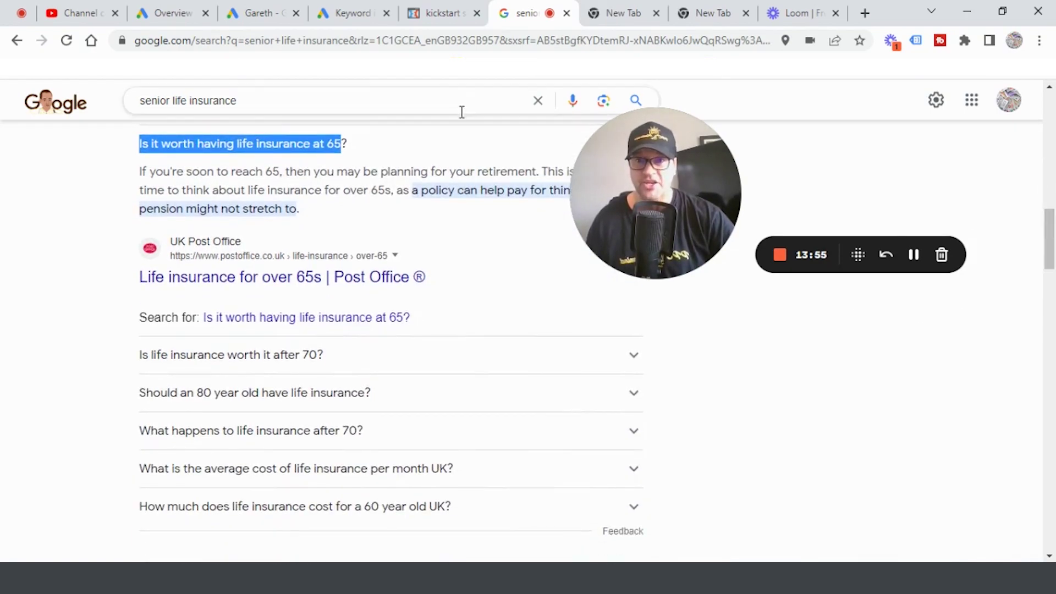
pyautogui.click(347, 16)
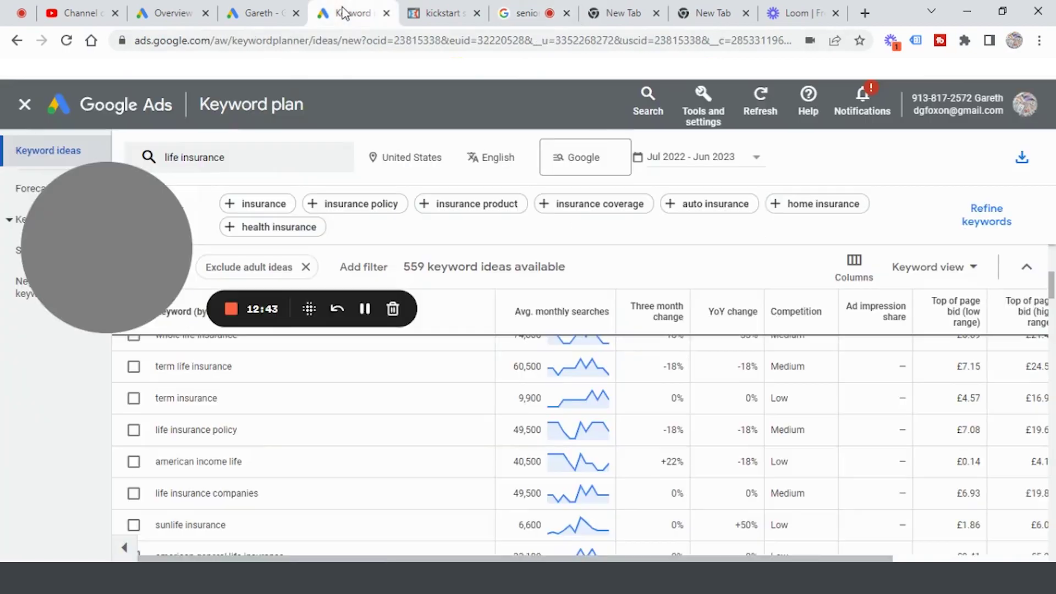
pyautogui.click(259, 14)
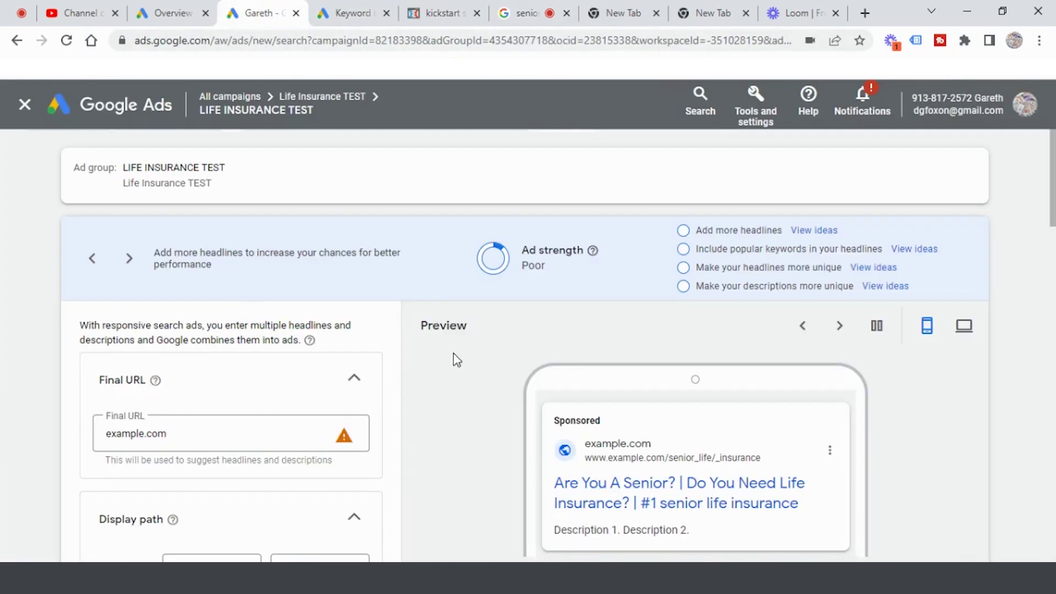
pyautogui.scroll(-5, 472, 443)
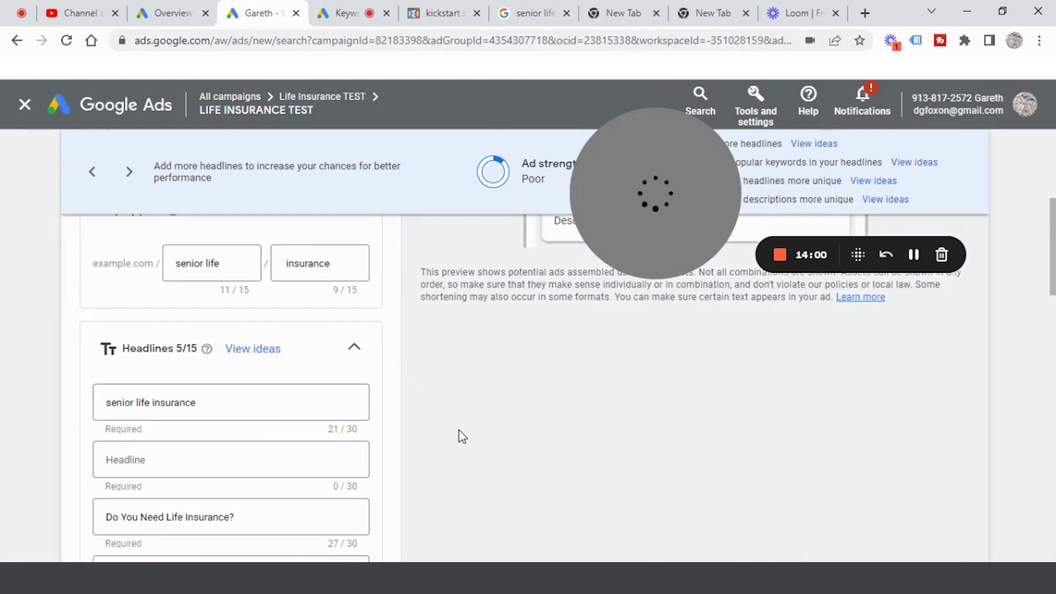
pyautogui.scroll(5, 508, 429)
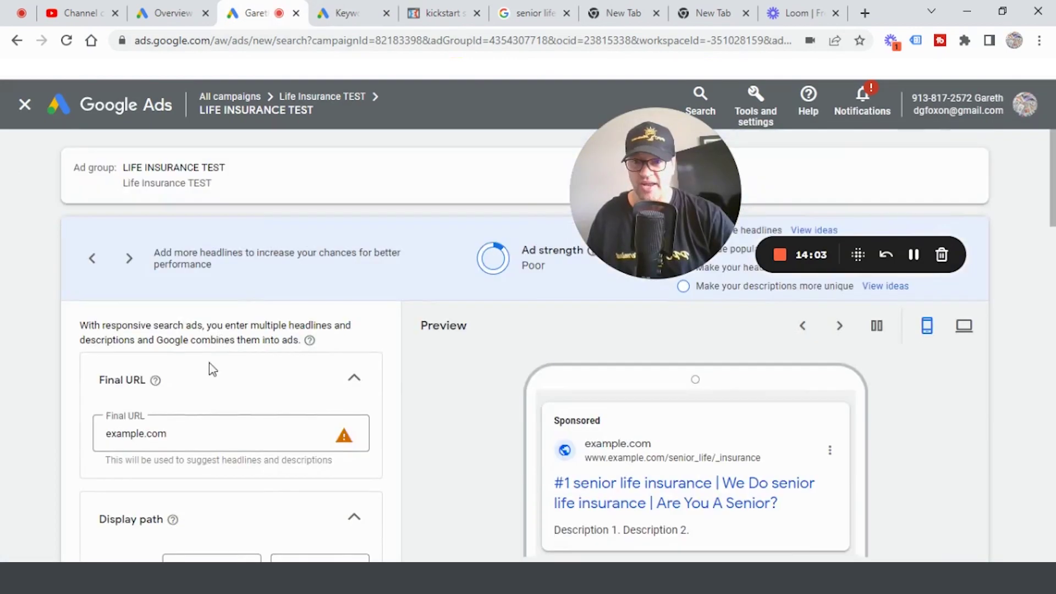
pyautogui.scroll(-3, 247, 407)
pyautogui.scroll(1, 270, 419)
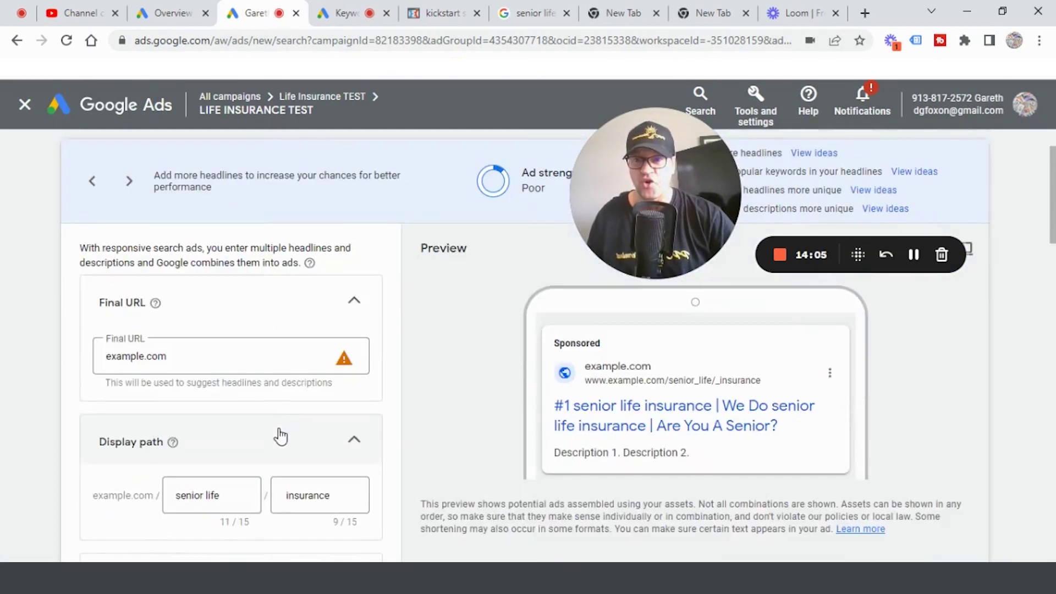
# Paste the copied question into the empty second headline and shorten it to "having life insurance at 65"
pyautogui.scroll(-3, 279, 435)
pyautogui.scroll(-1, 170, 478)
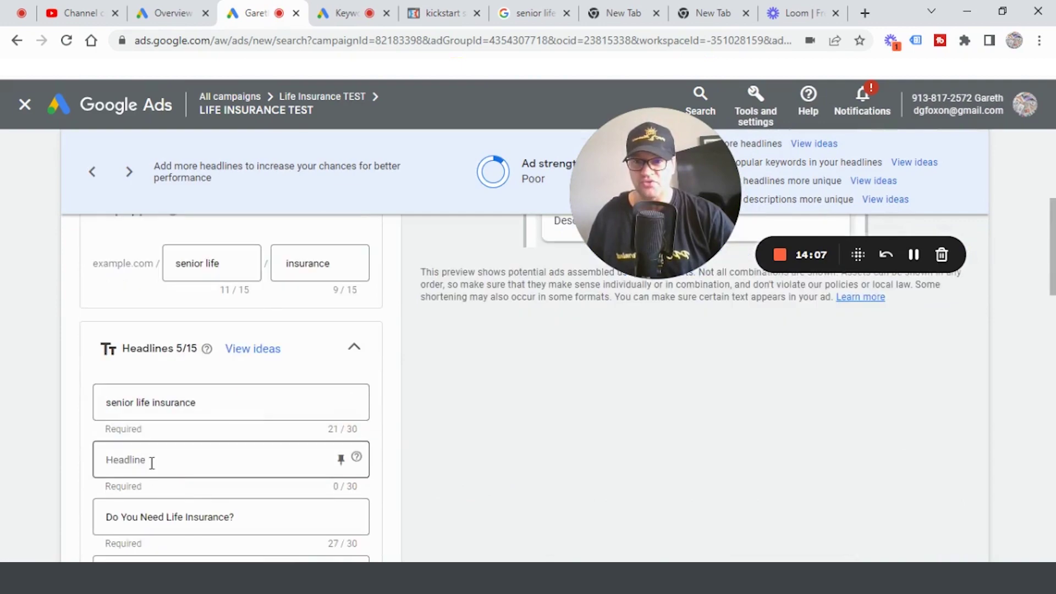
pyautogui.rightClick(153, 467)
pyautogui.click(200, 360)
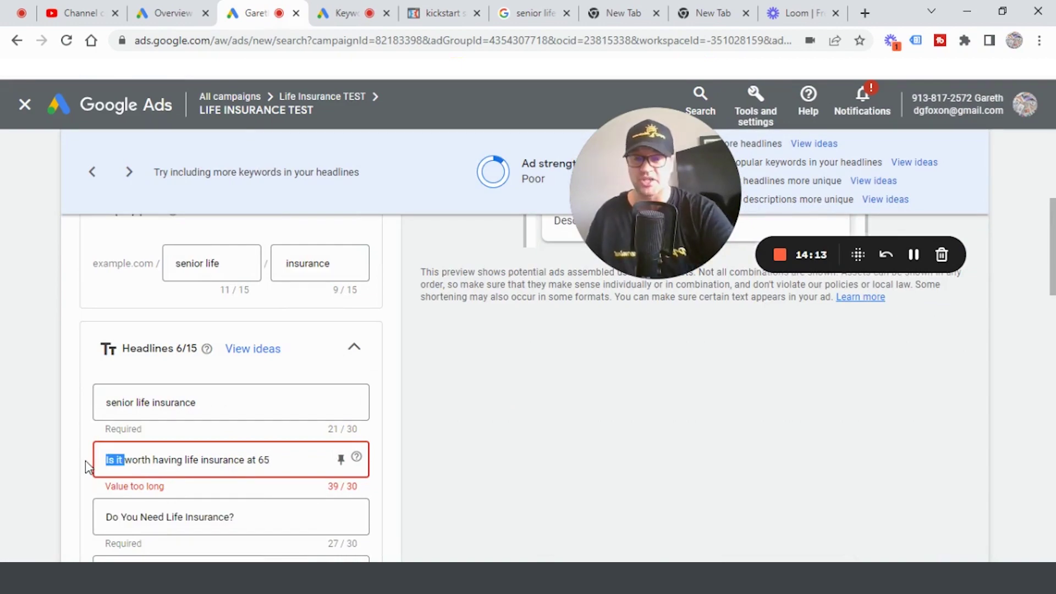
pyautogui.press('BackSpace')
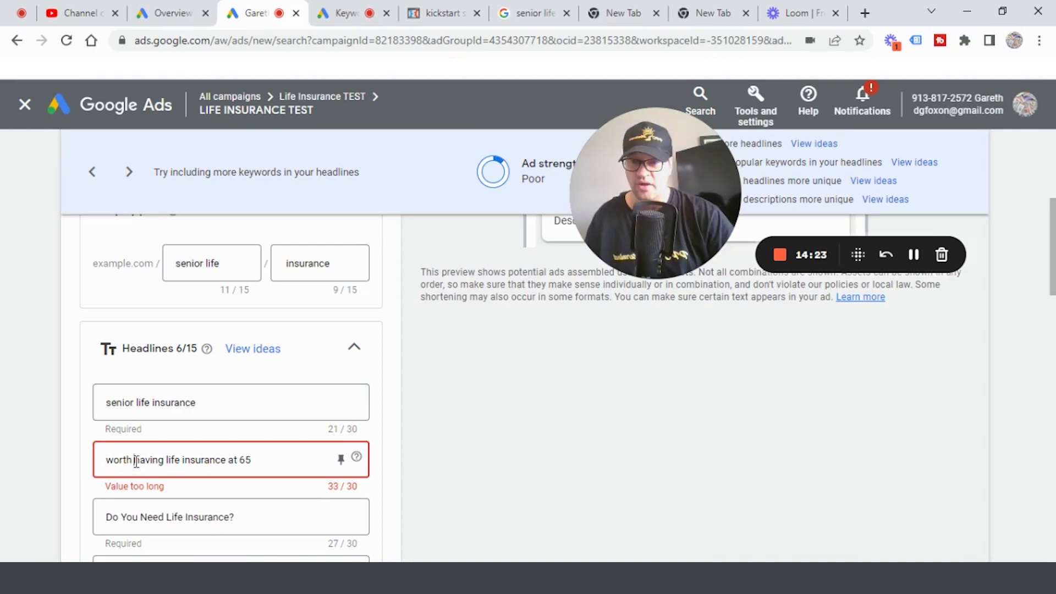
pyautogui.moveTo(135, 461); pyautogui.dragTo(68, 461)
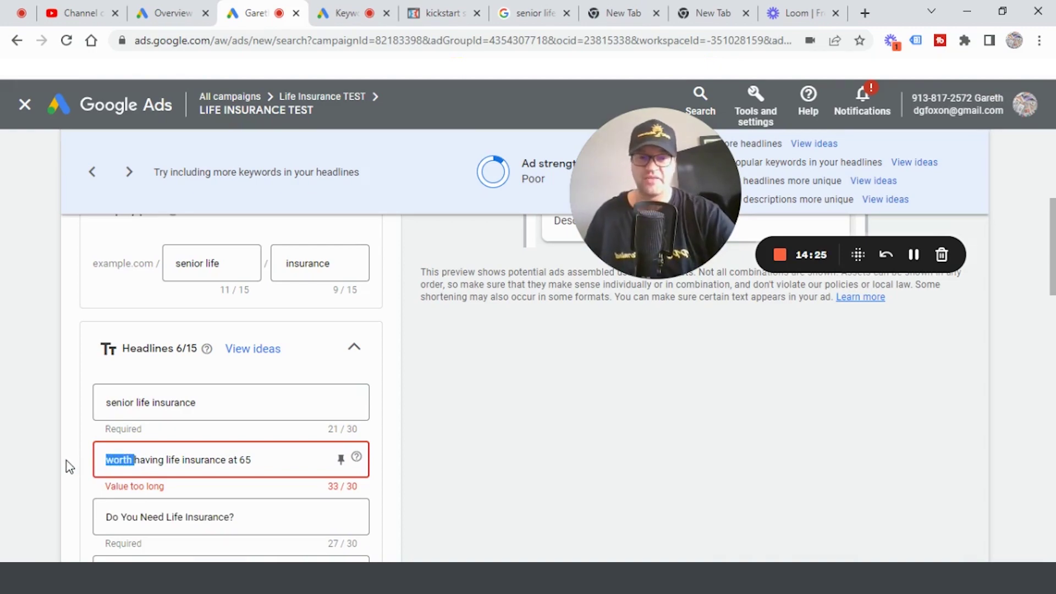
pyautogui.press('BackSpace')
pyautogui.click(516, 484)
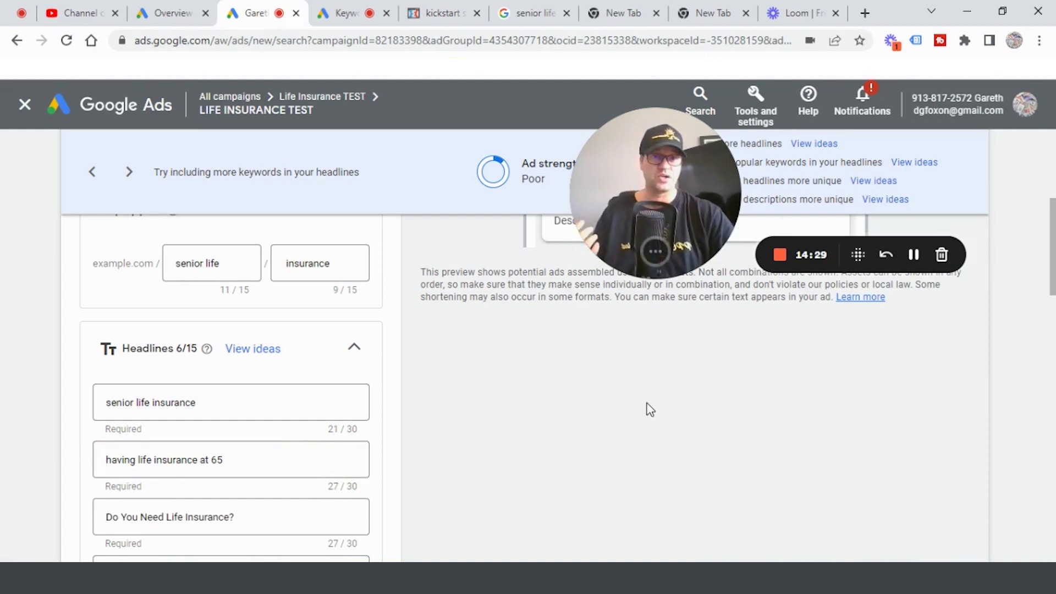
pyautogui.moveTo(1050, 237)
pyautogui.mouseDown()
pyautogui.moveTo(1053, 212)
pyautogui.moveTo(1052, 224)
pyautogui.mouseUp()
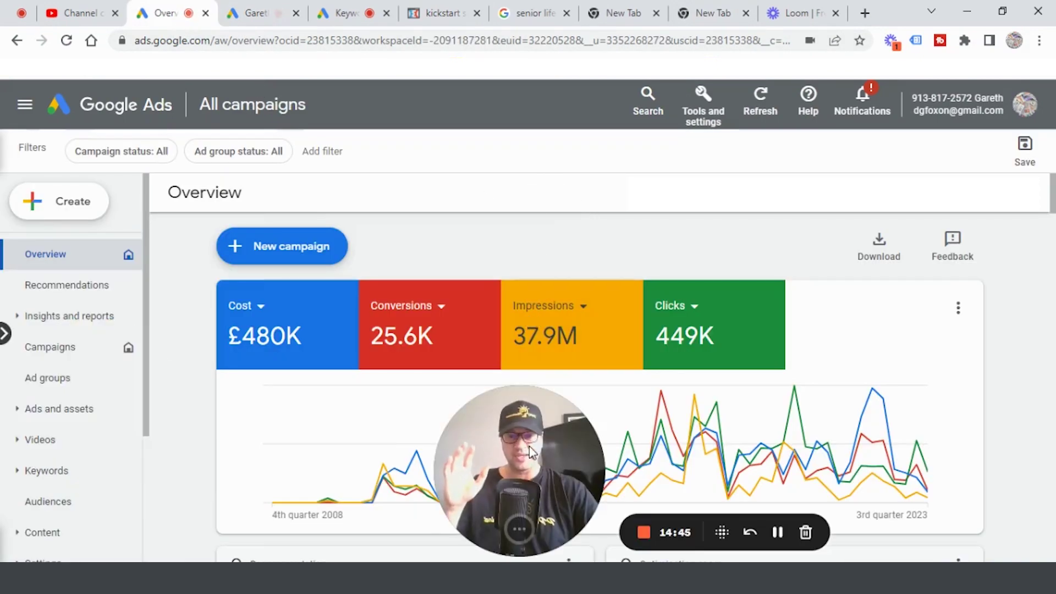
pyautogui.moveTo(236, 467); pyautogui.dragTo(103, 476)
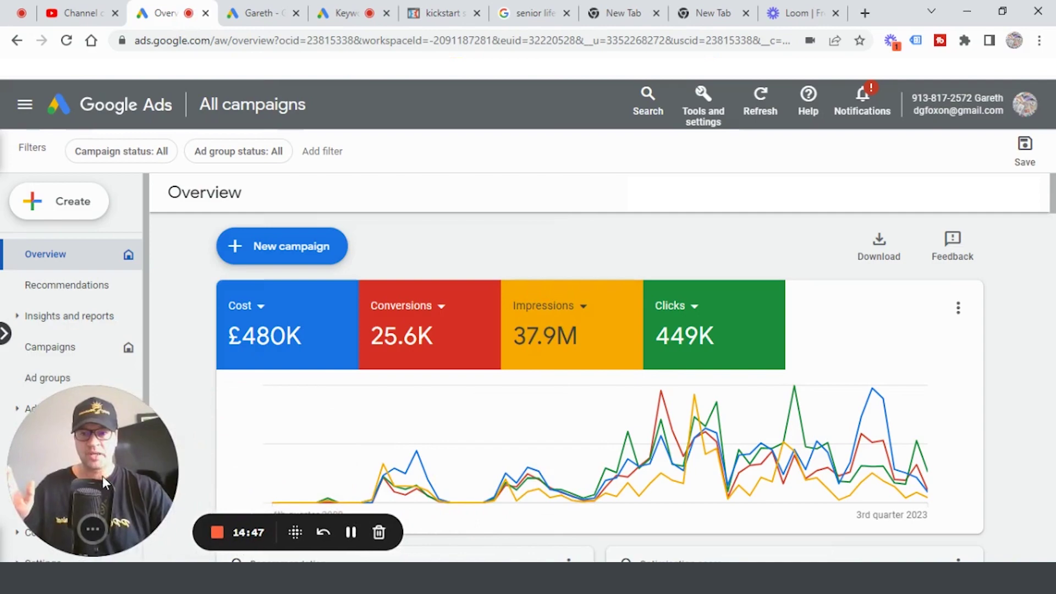